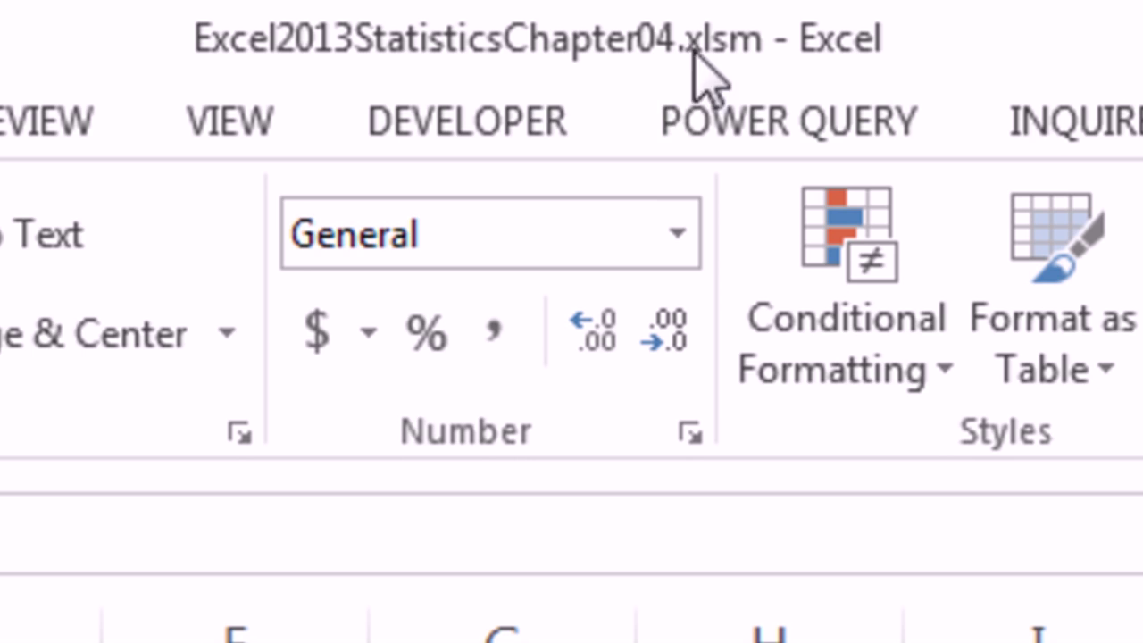
Step: Switch to the Ch04PDFBusn210.pdf notes in Foxit Reader to view the permutations example
{"action": "key", "text": "alt+Tab"}
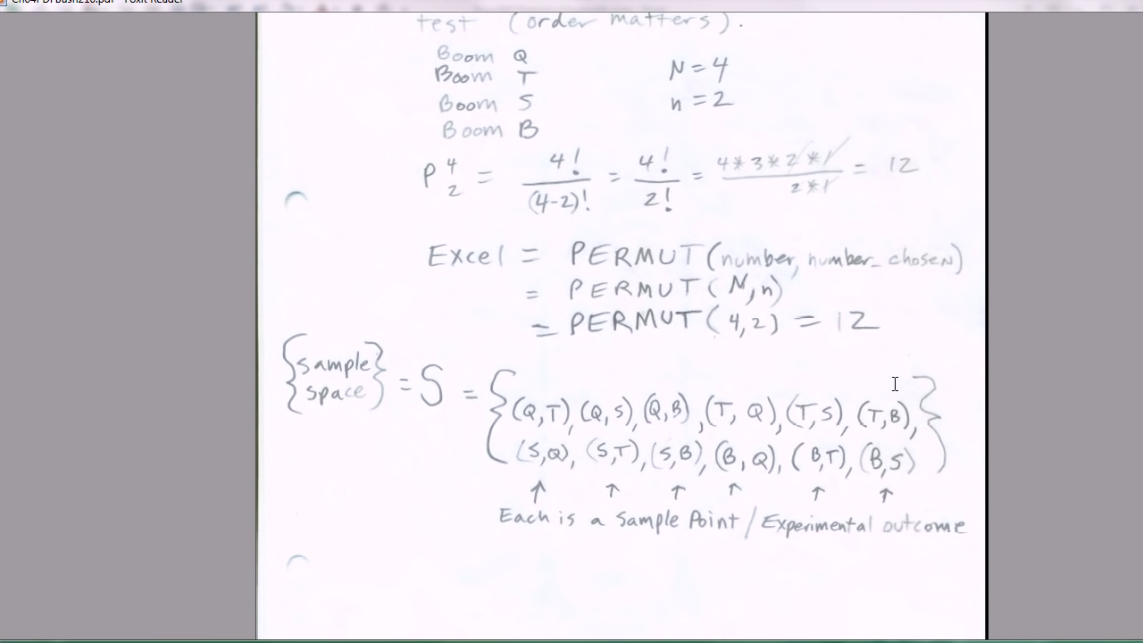
Step: Back in Excel, count the boomerang codes with =COUNTA(C3:C6) in B8, giving N = 4
{"action": "key", "text": "alt+Tab"}
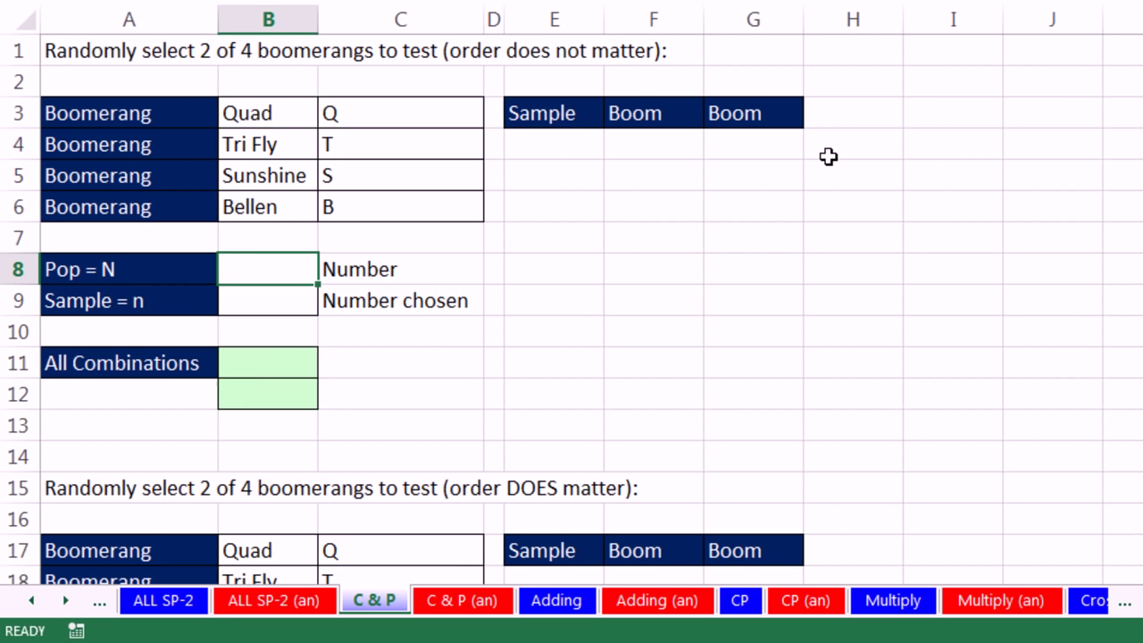
{"action": "type", "text": "=counta"}
{"action": "key", "text": "Tab"}
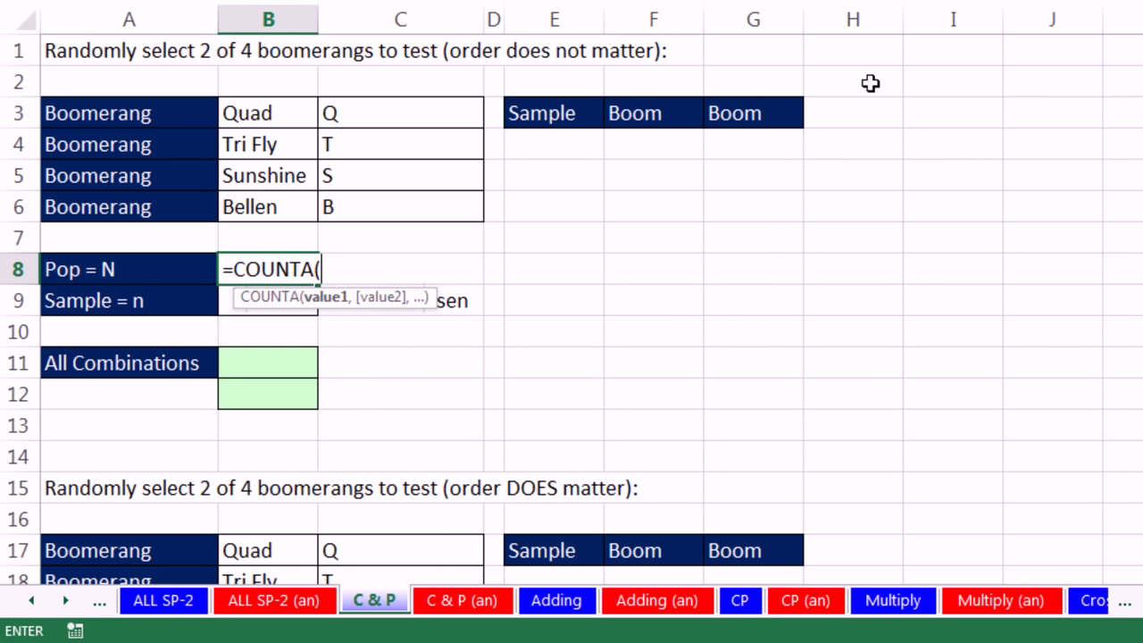
{"action": "left_click_drag", "start_coordinate": [421, 113], "coordinate": [427, 212]}
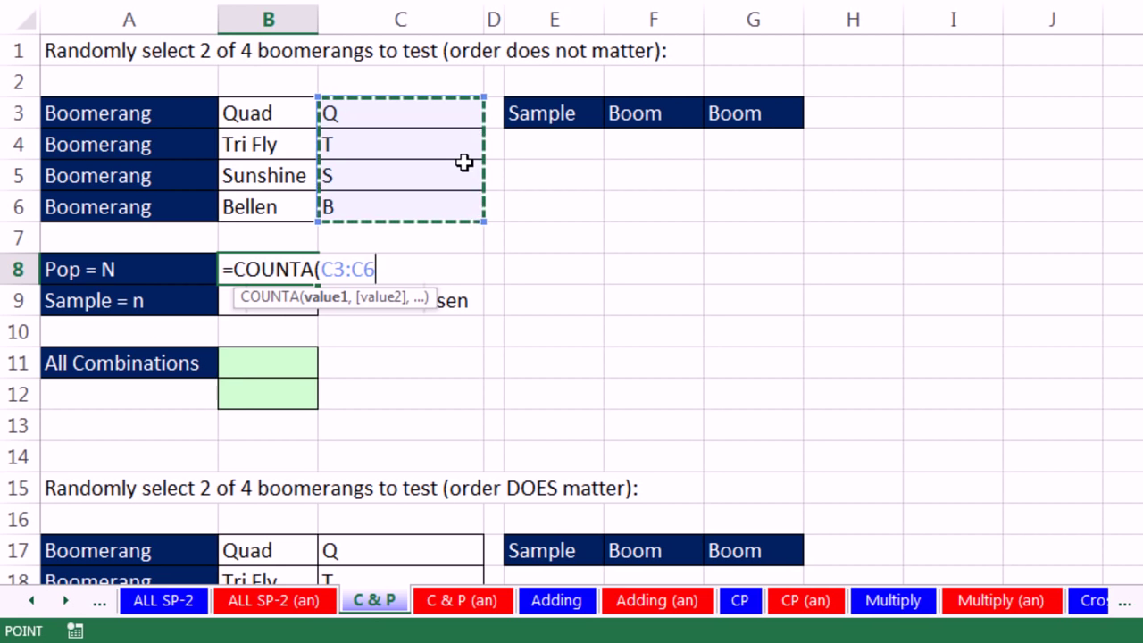
{"action": "key", "text": "ctrl+Return"}
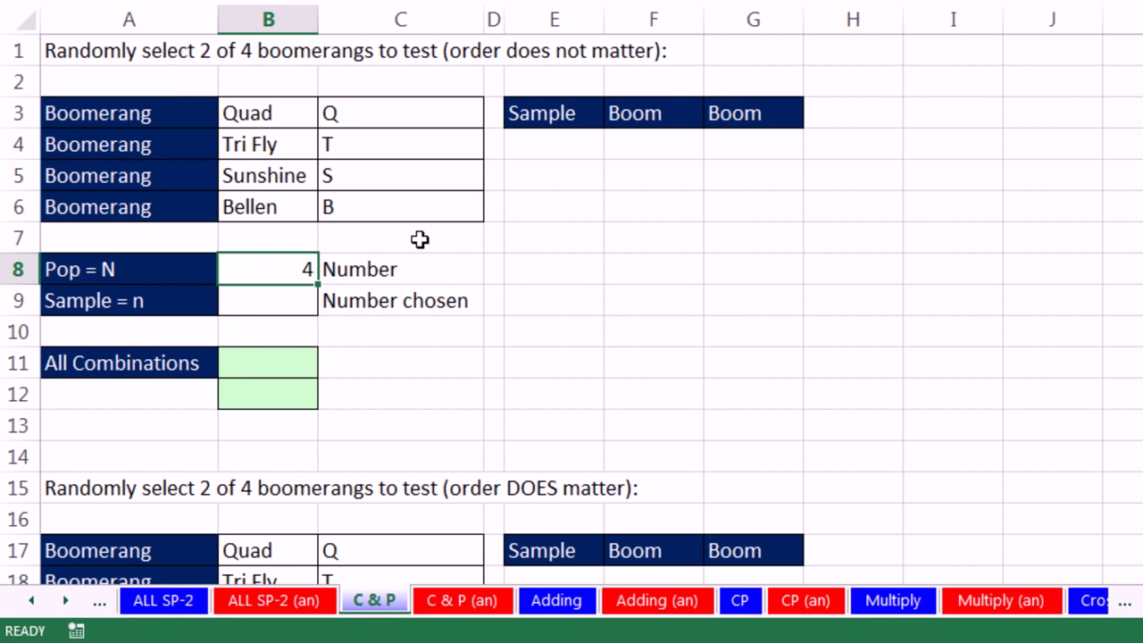
{"action": "left_click", "coordinate": [307, 293]}
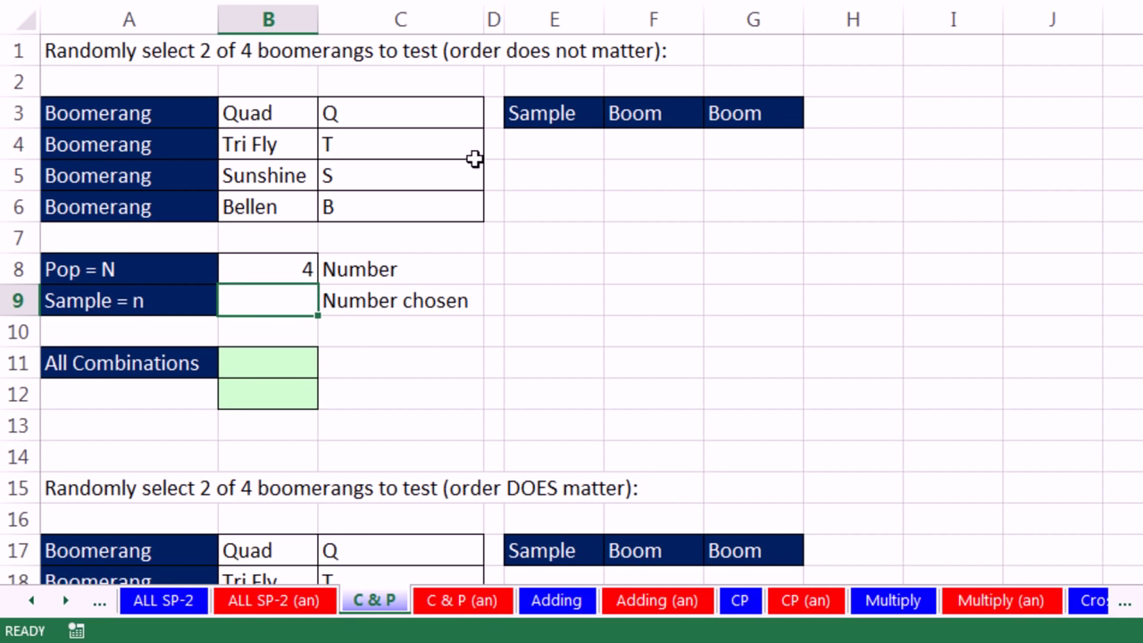
Step: Enter 2 as the sample size in B9 and start B11 with =FACT(B8)
{"action": "type", "text": "2"}
{"action": "left_click", "coordinate": [284, 362]}
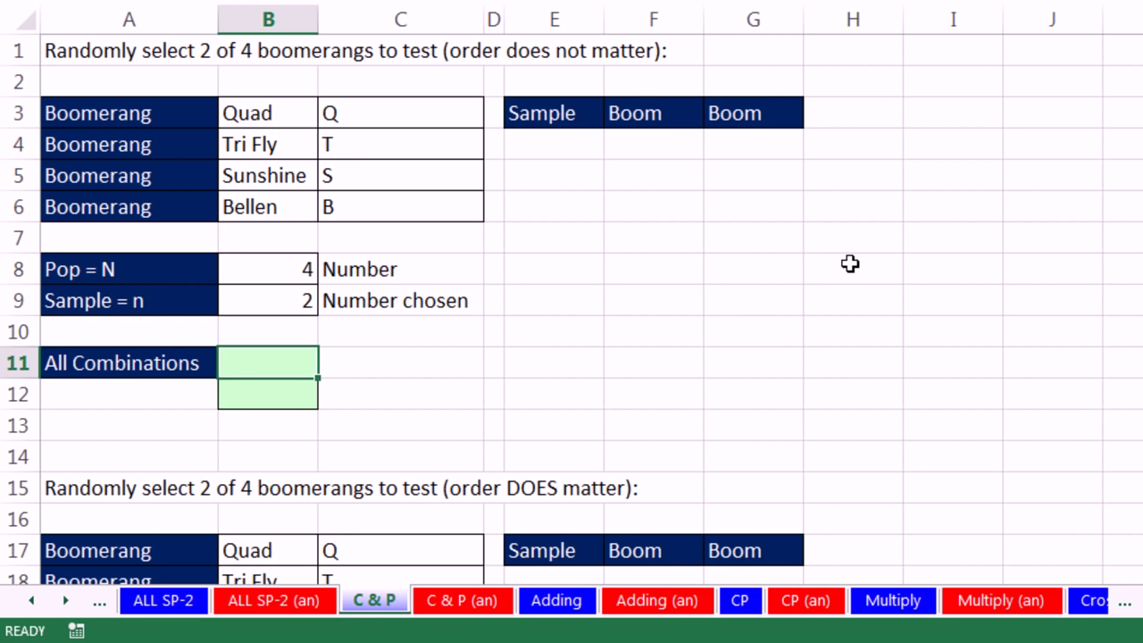
{"action": "type", "text": "=fact"}
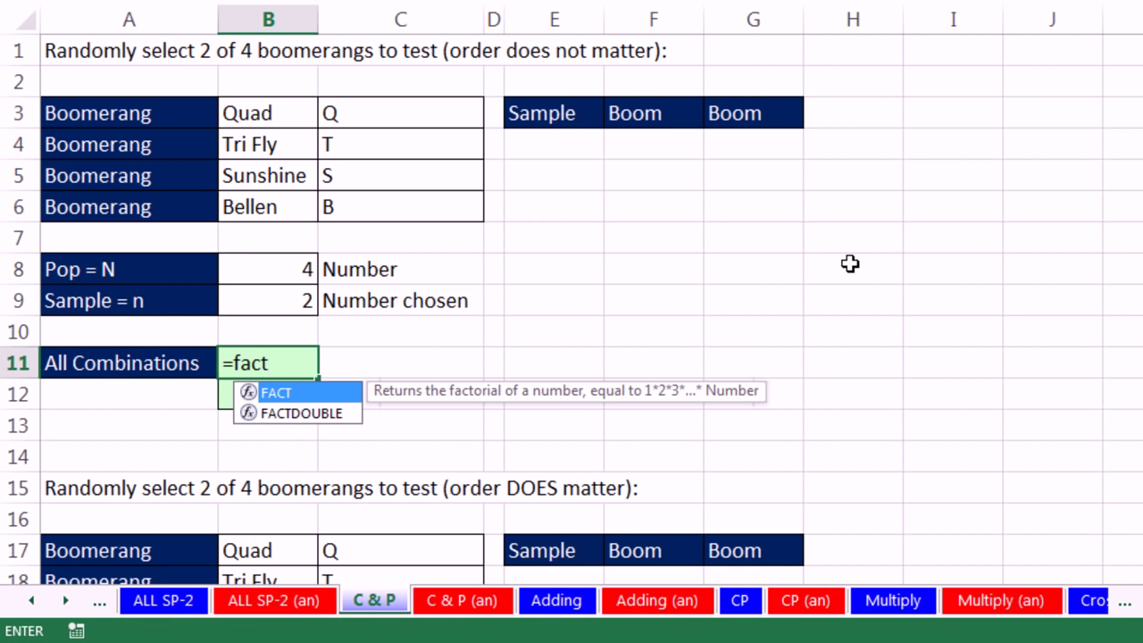
{"action": "key", "text": "Tab"}
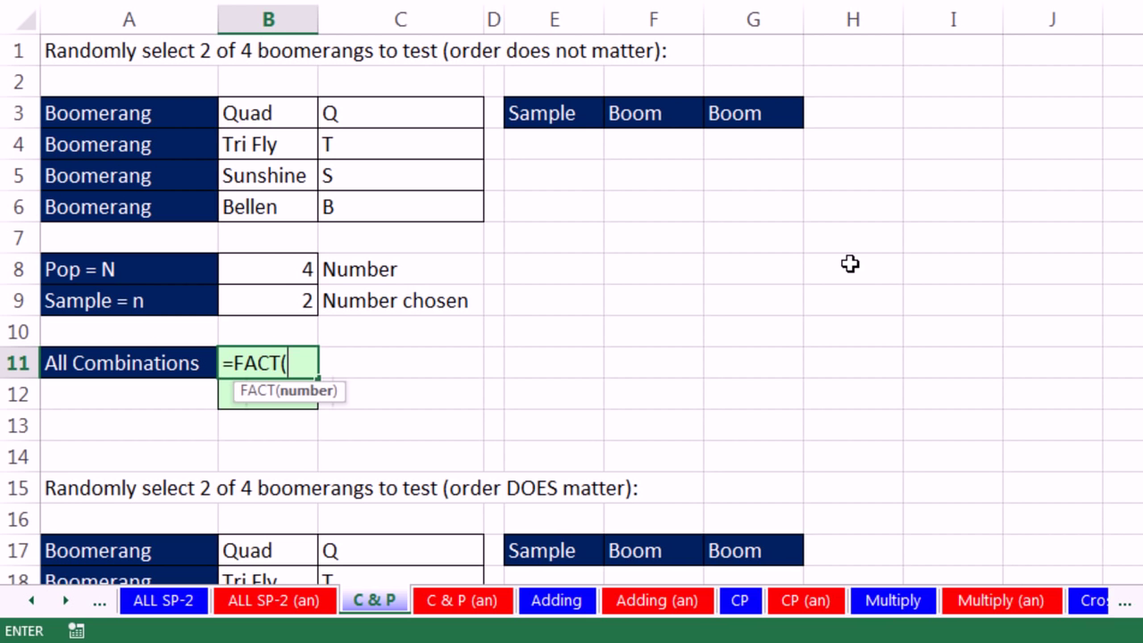
{"action": "left_click", "coordinate": [304, 269]}
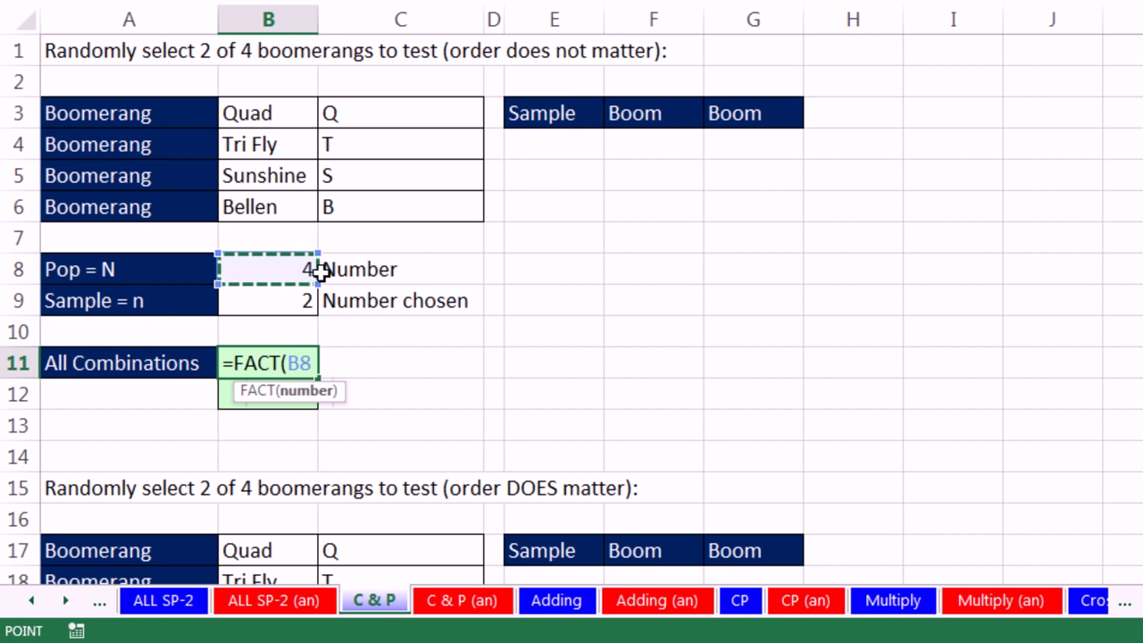
{"action": "key", "text": "ctrl+Return"}
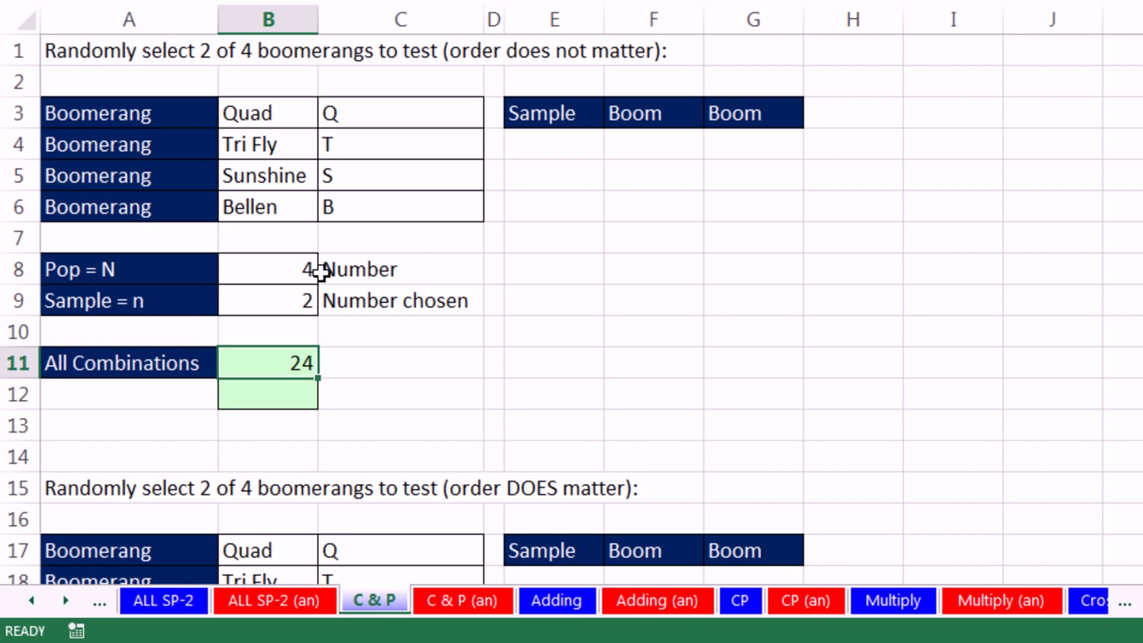
Step: Complete B11 as =FACT(B8)/(FACT(B9)*FACT(B8-B9)), giving 6 combinations
{"action": "key", "text": "F2"}
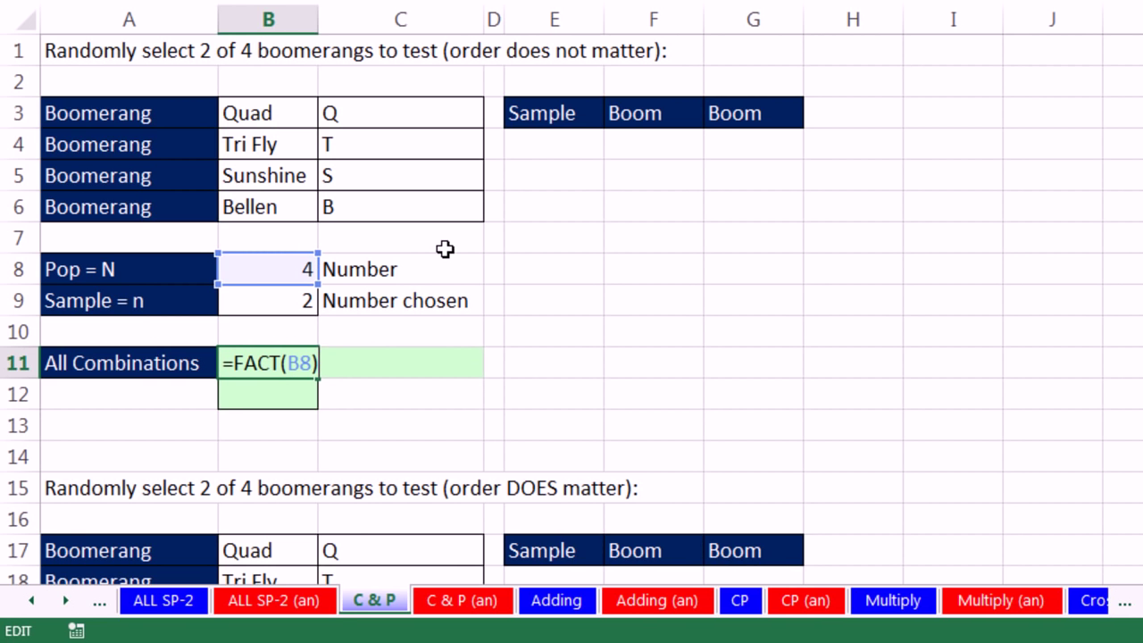
{"action": "type", "text": "/(fac"}
{"action": "key", "text": "Tab"}
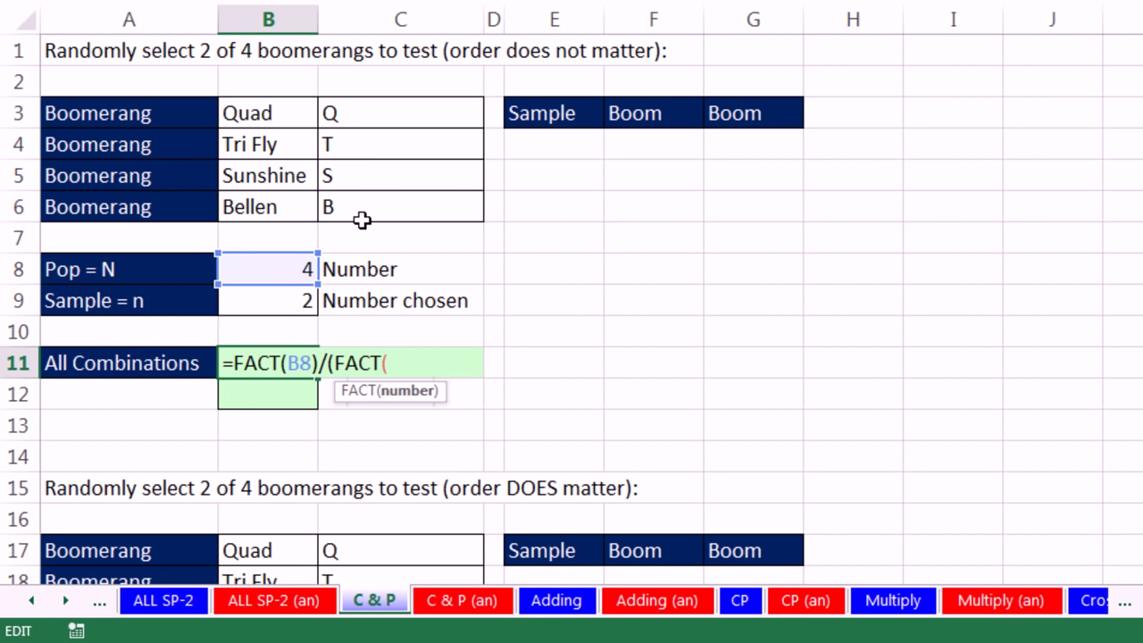
{"action": "left_click", "coordinate": [299, 304]}
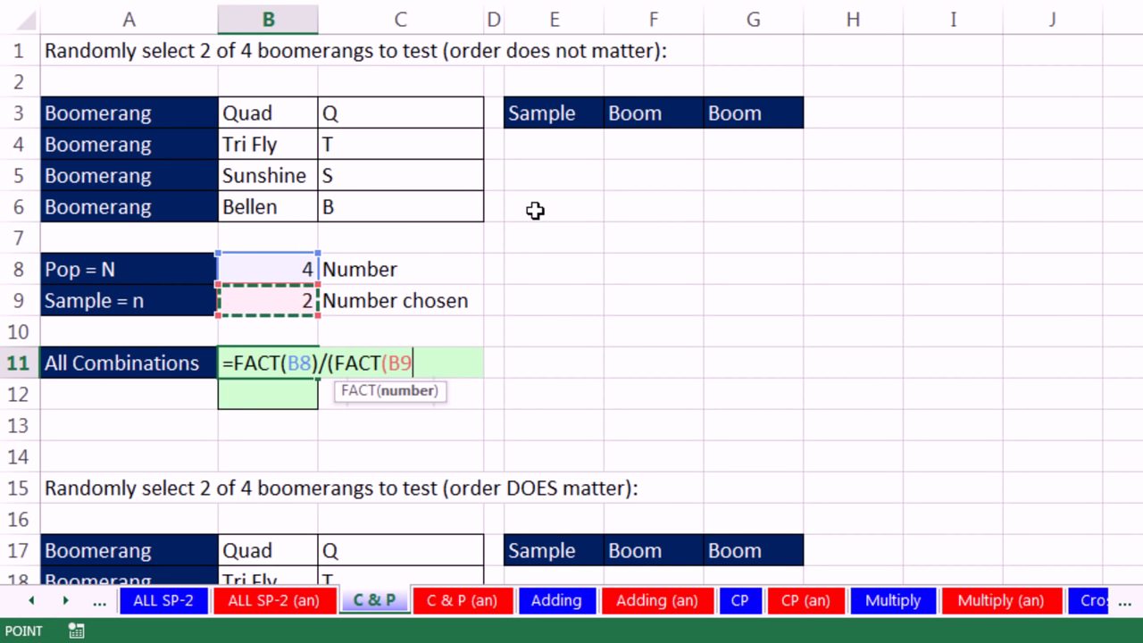
{"action": "type", "text": ")*fa"}
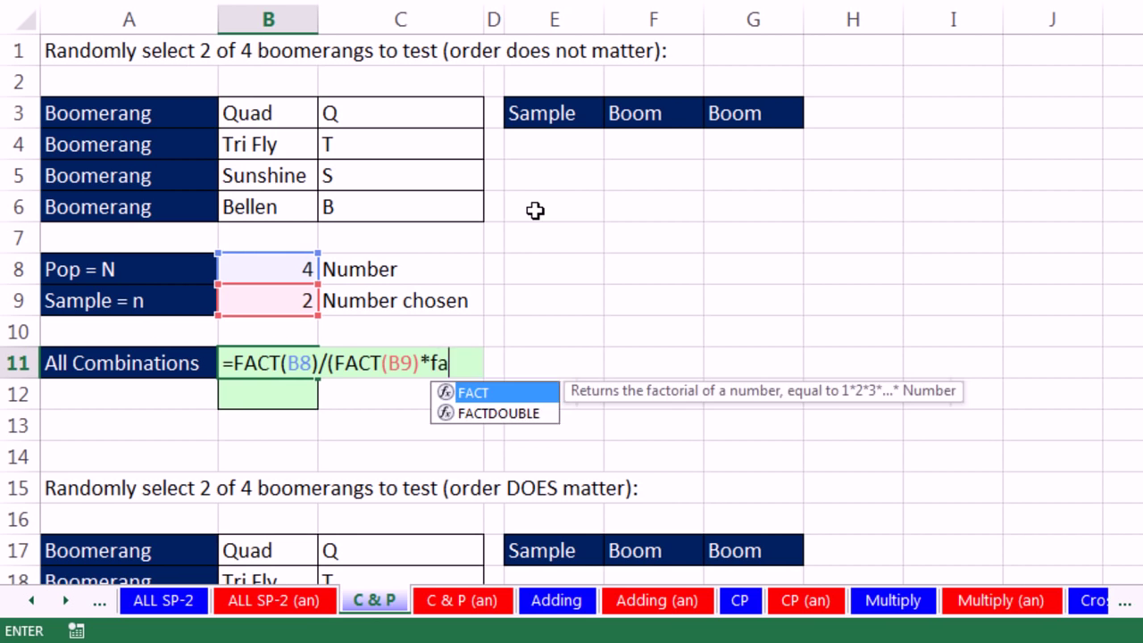
{"action": "key", "text": "Tab"}
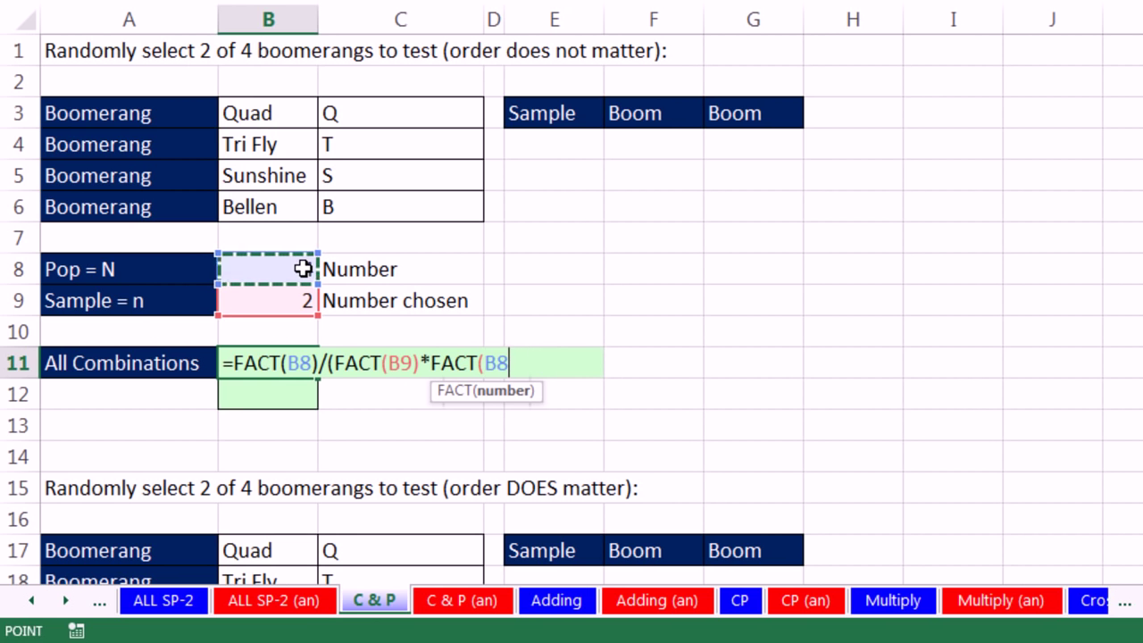
{"action": "type", "text": "-"}
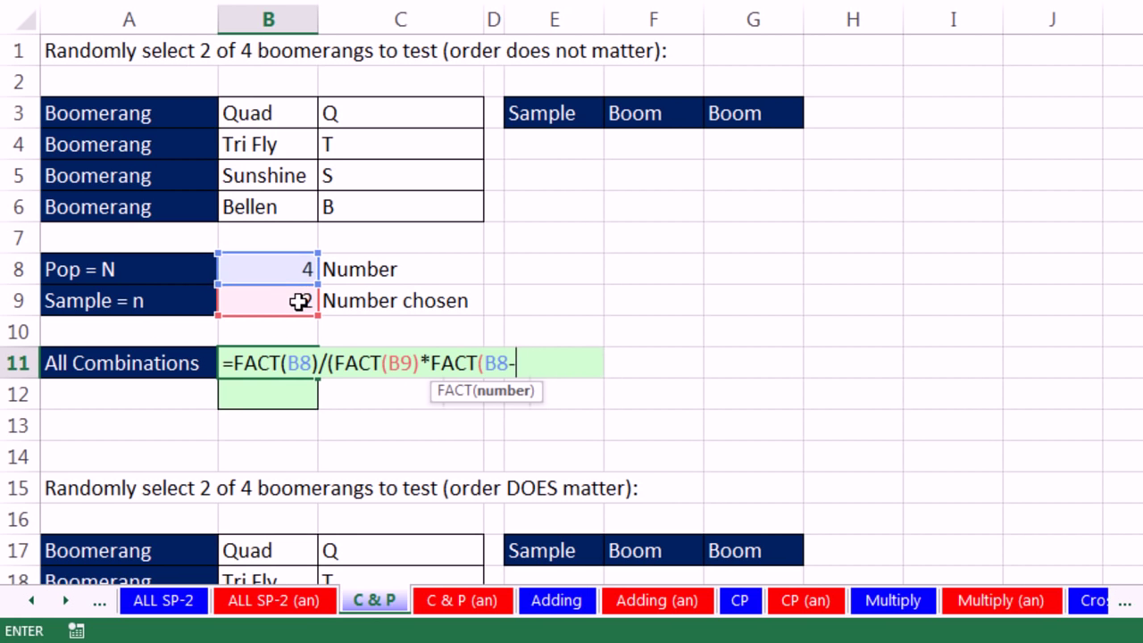
{"action": "left_click", "coordinate": [299, 302]}
{"action": "type", "text": ")"}
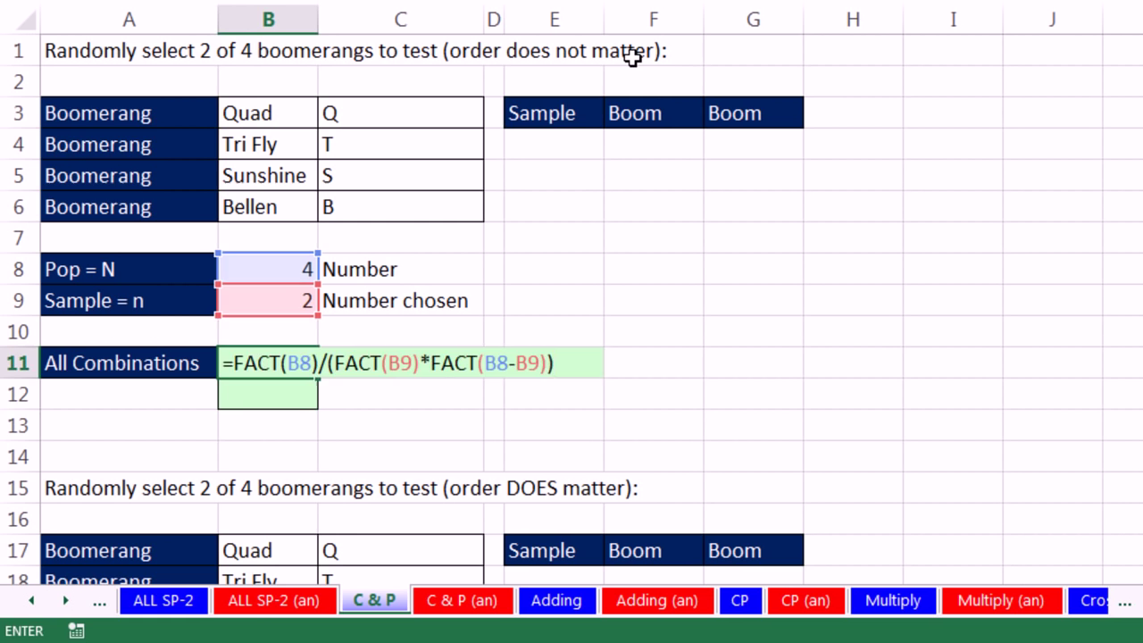
{"action": "key", "text": "Return"}
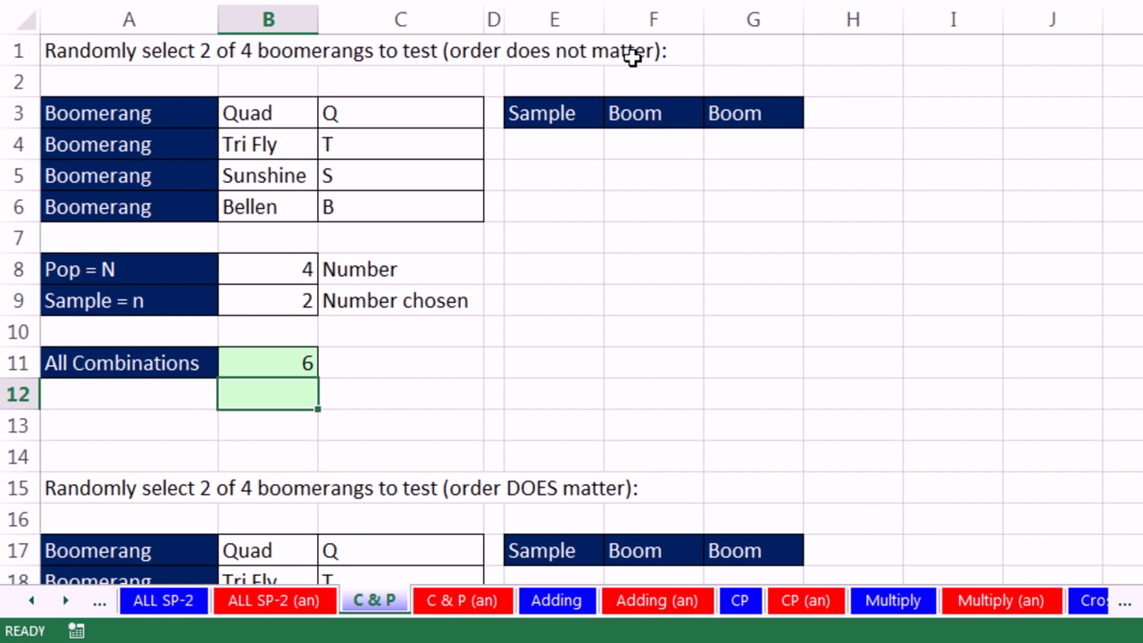
Step: Enter =COMBIN(B8,B9) in B12, which also returns 6
{"action": "type", "text": "=co"}
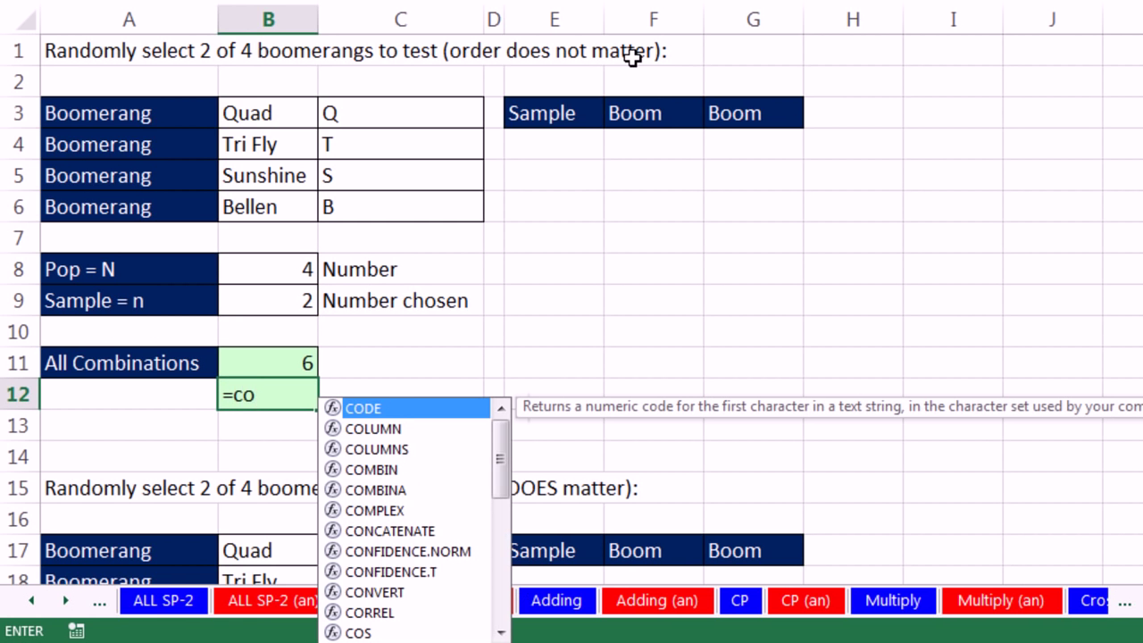
{"action": "key", "text": "Down"}
{"action": "key", "text": "Down"}
{"action": "key", "text": "Down"}
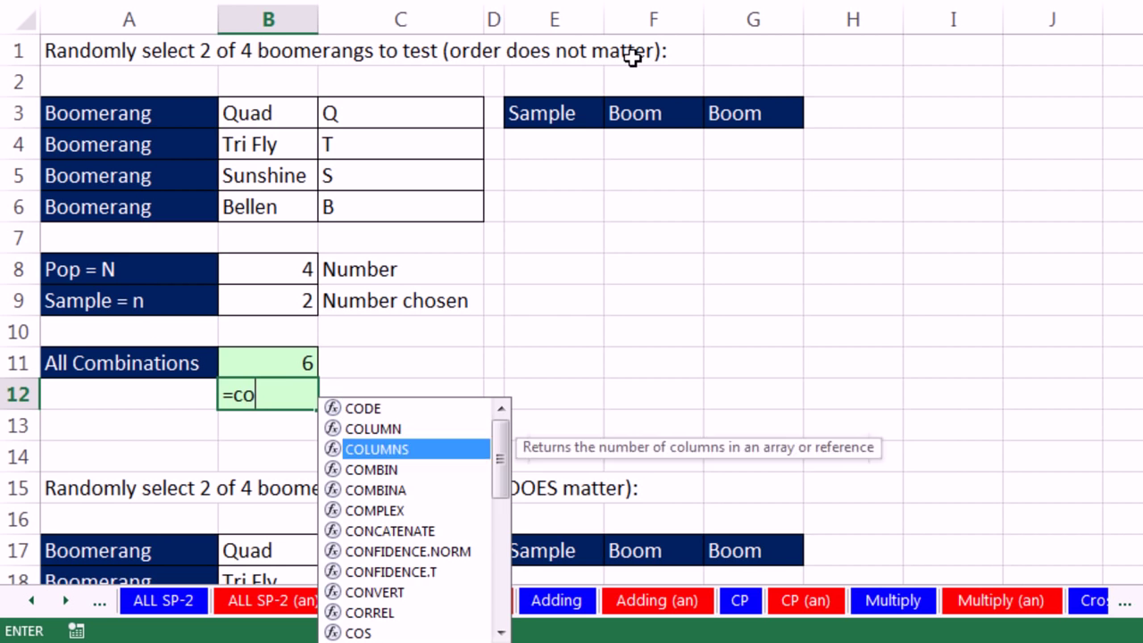
{"action": "key", "text": "Tab"}
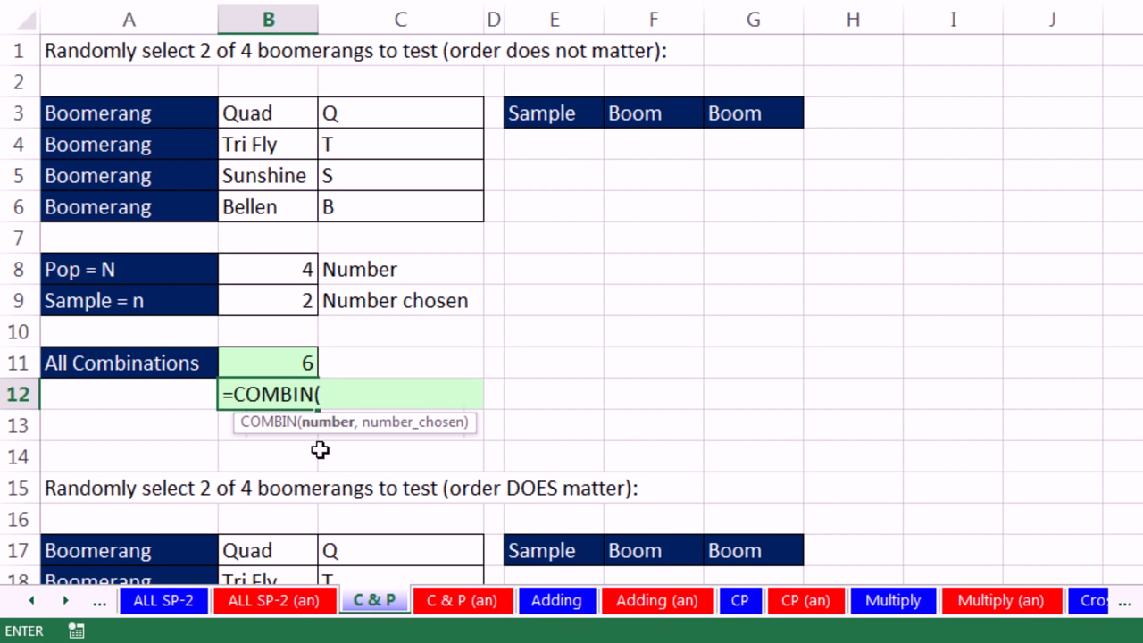
{"action": "left_click", "coordinate": [275, 268]}
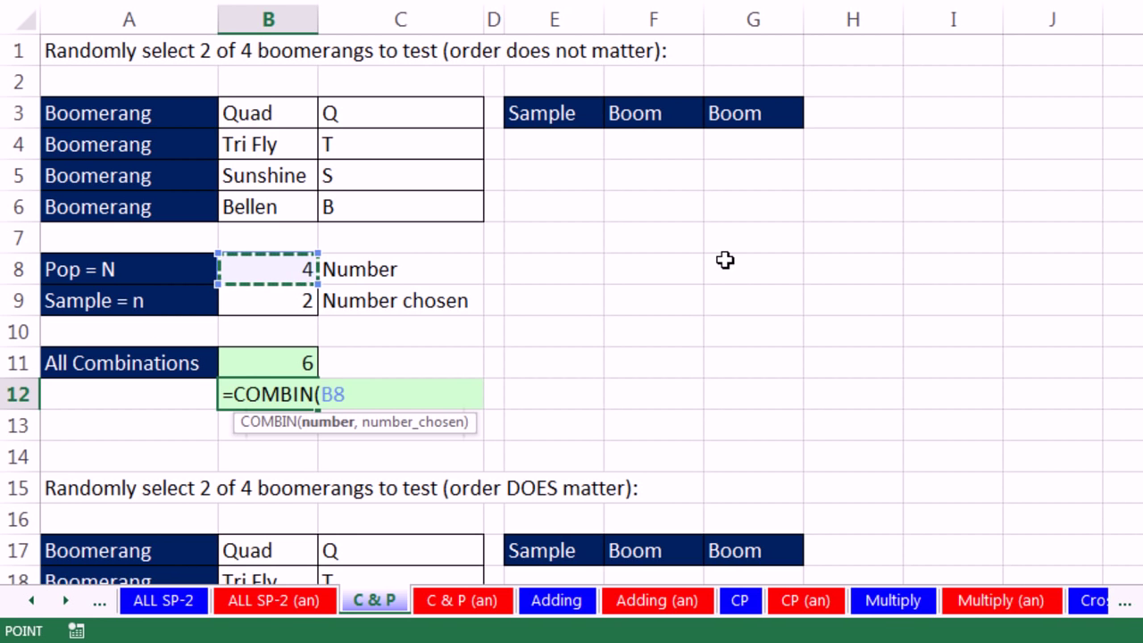
{"action": "type", "text": ","}
{"action": "left_click", "coordinate": [301, 298]}
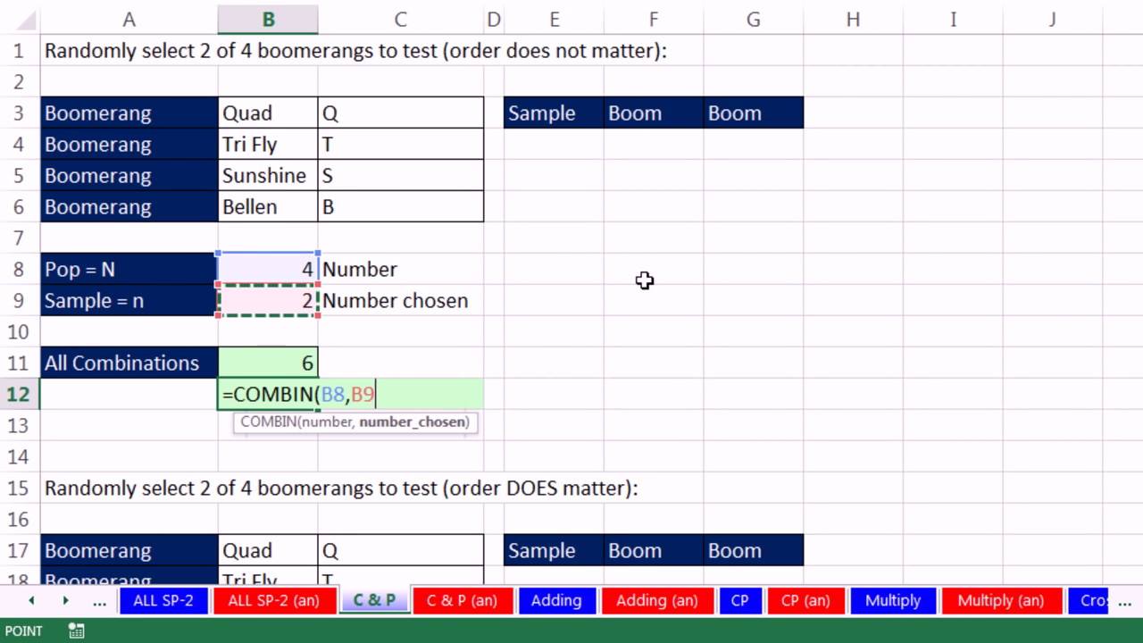
{"action": "key", "text": "ctrl+Return"}
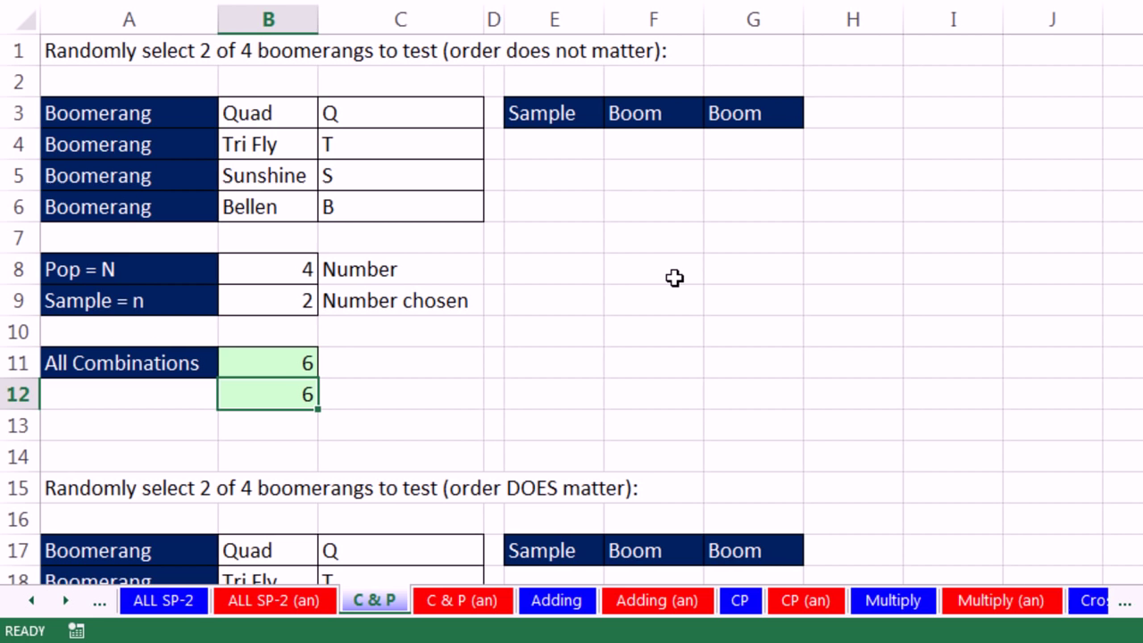
{"action": "left_click", "coordinate": [595, 141]}
{"action": "type", "text": "1"}
{"action": "key", "text": "ctrl+Return"}
{"action": "key", "text": "Down"}
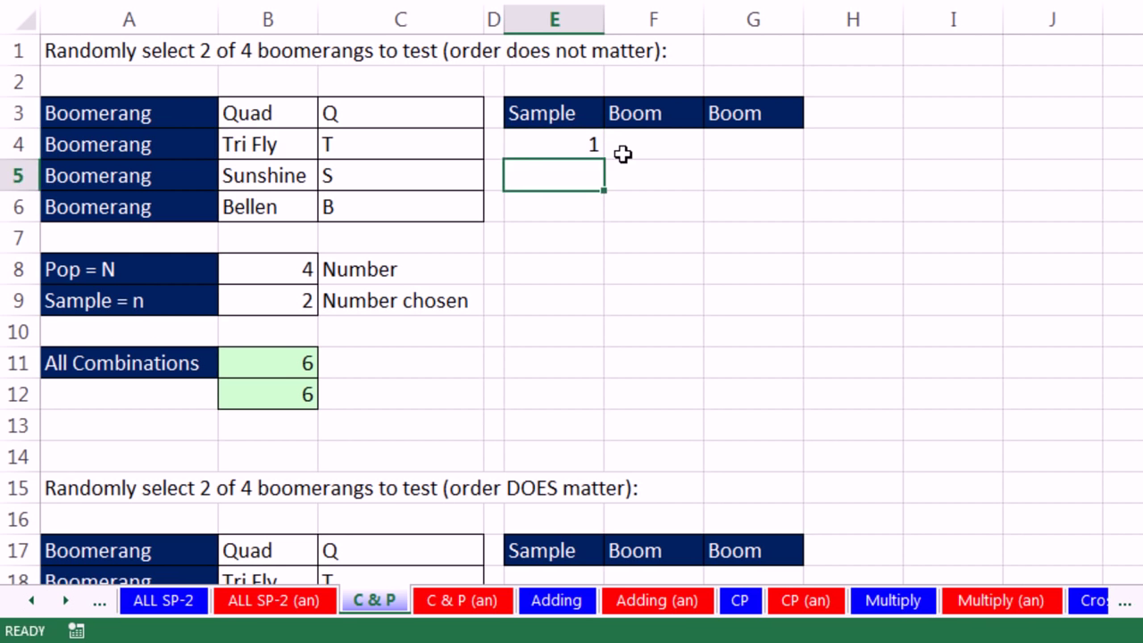
{"action": "type", "text": "2"}
{"action": "key", "text": "ctrl+Return"}
{"action": "key", "text": "Down"}
{"action": "left_click_drag", "start_coordinate": [572, 148], "coordinate": [616, 315]}
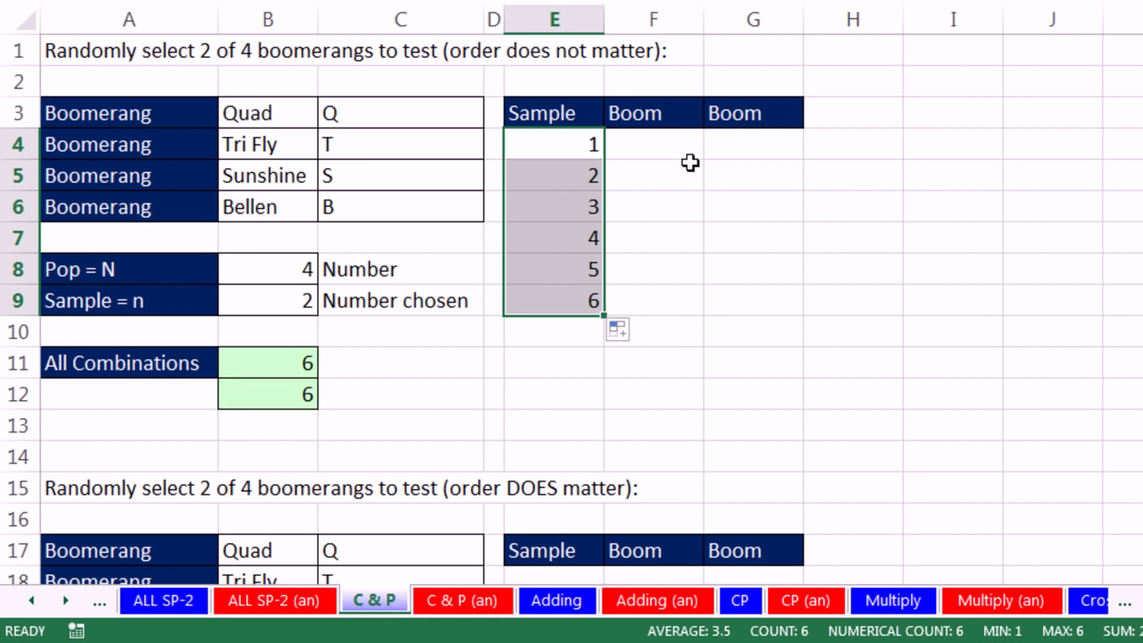
{"action": "left_click_drag", "start_coordinate": [602, 117], "coordinate": [772, 286]}
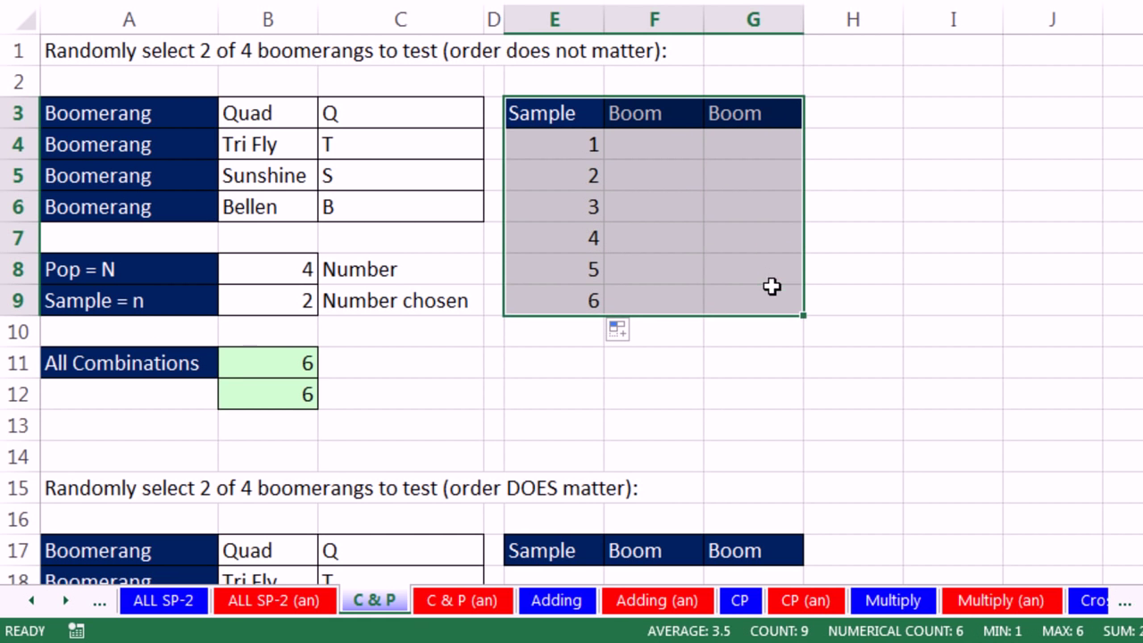
{"action": "left_click", "coordinate": [234, 2]}
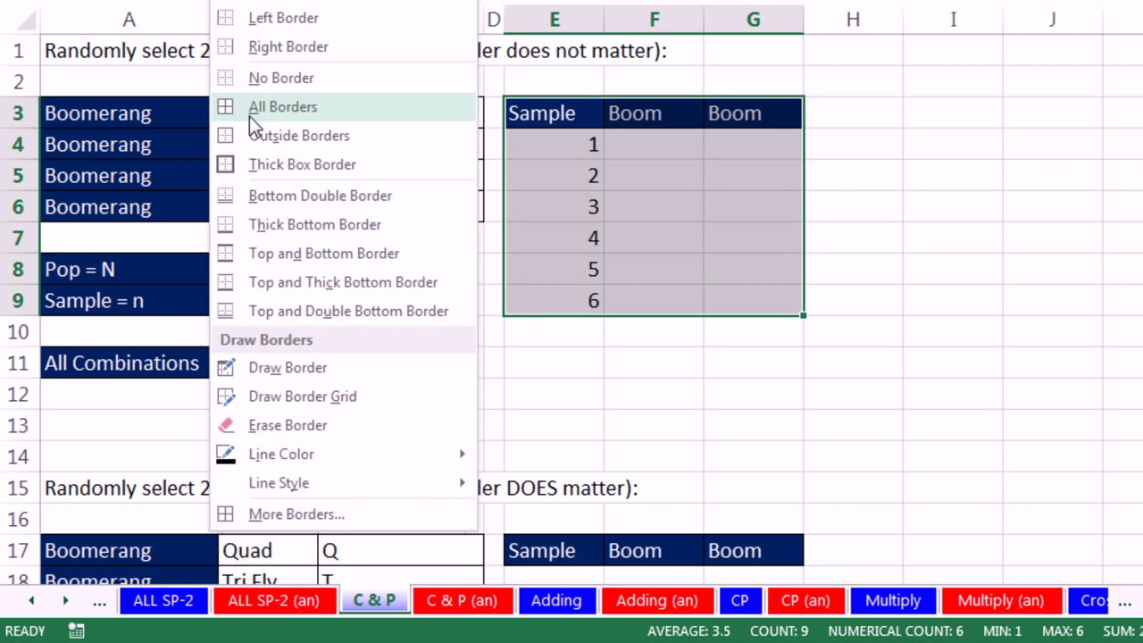
{"action": "left_click", "coordinate": [234, 109]}
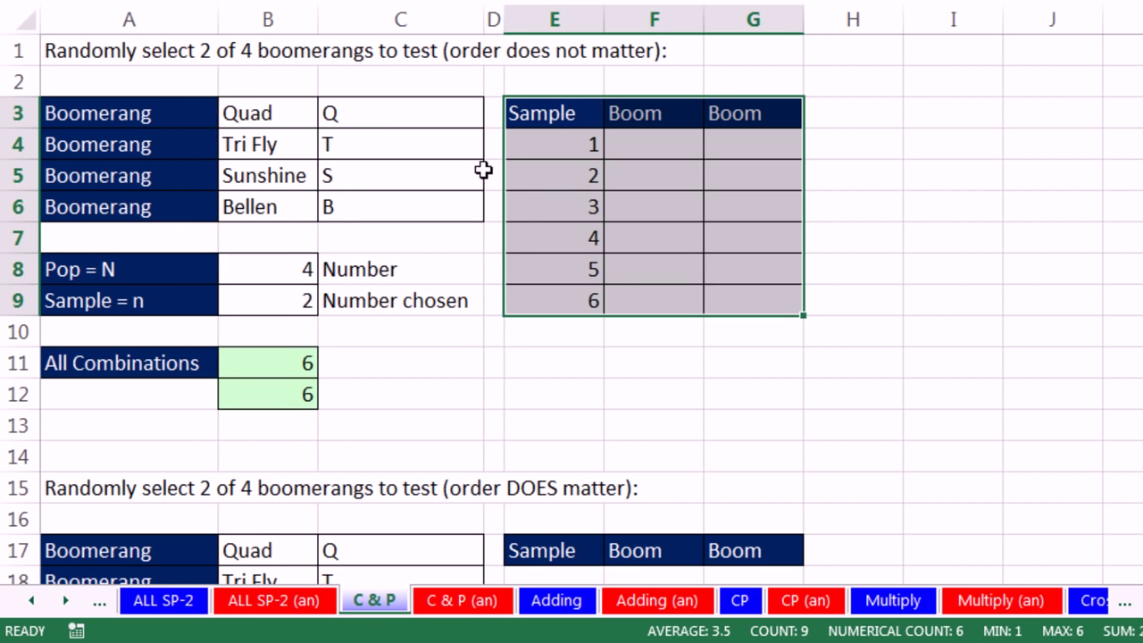
{"action": "left_click", "coordinate": [355, 125]}
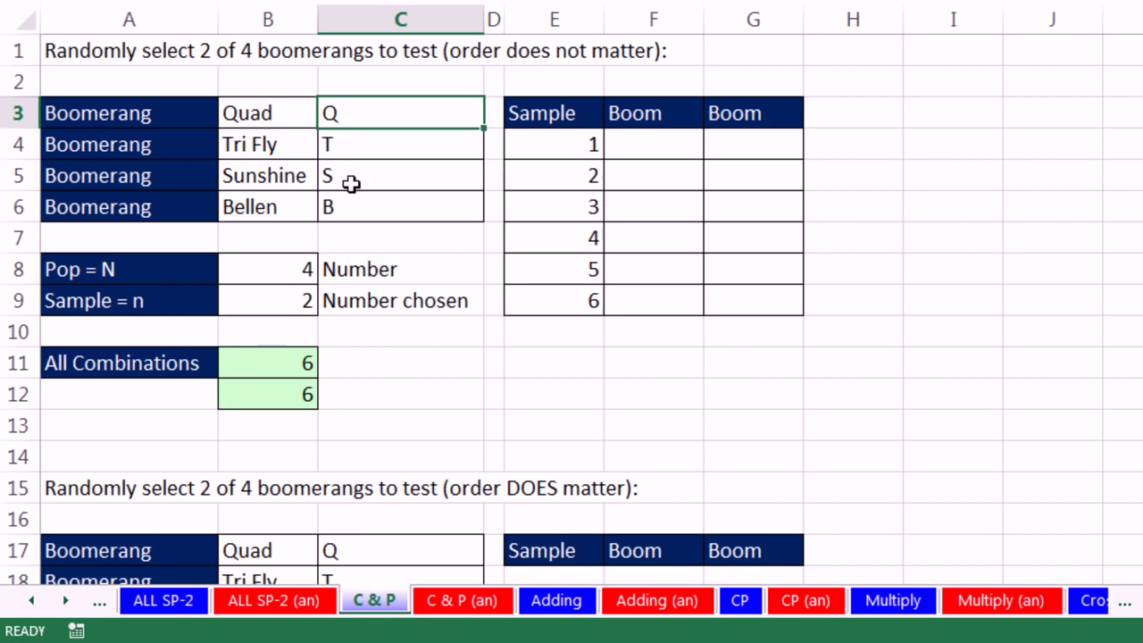
Step: Fill samples 1–3 with the pairs Q-T, Q-S and Q-B
{"action": "left_click", "coordinate": [670, 150]}
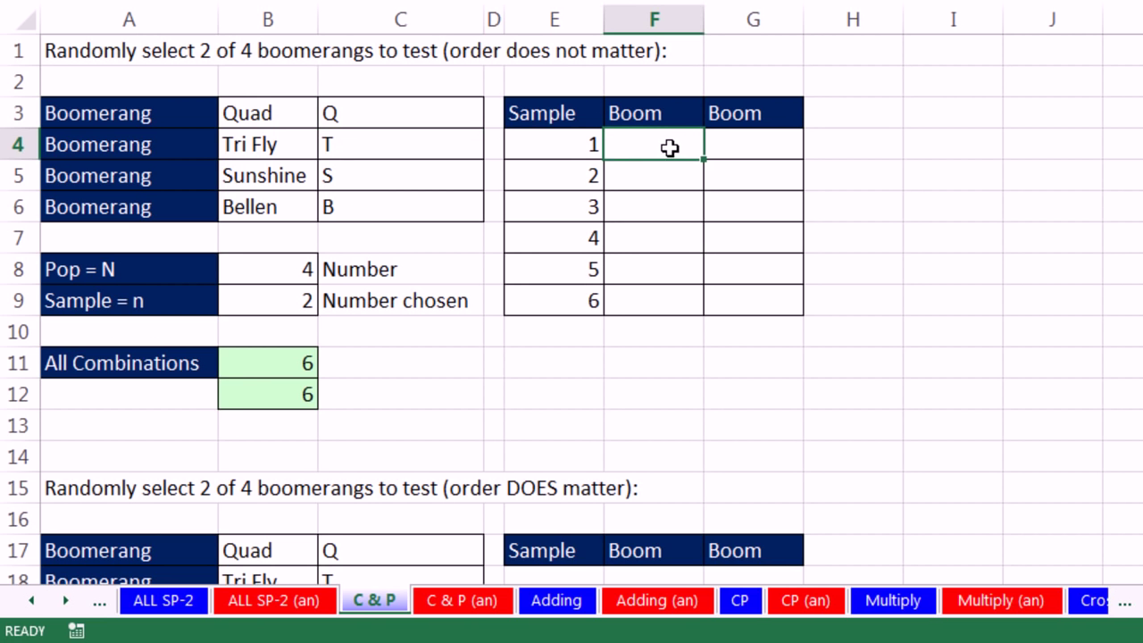
{"action": "left_click_drag", "start_coordinate": [670, 148], "coordinate": [663, 209]}
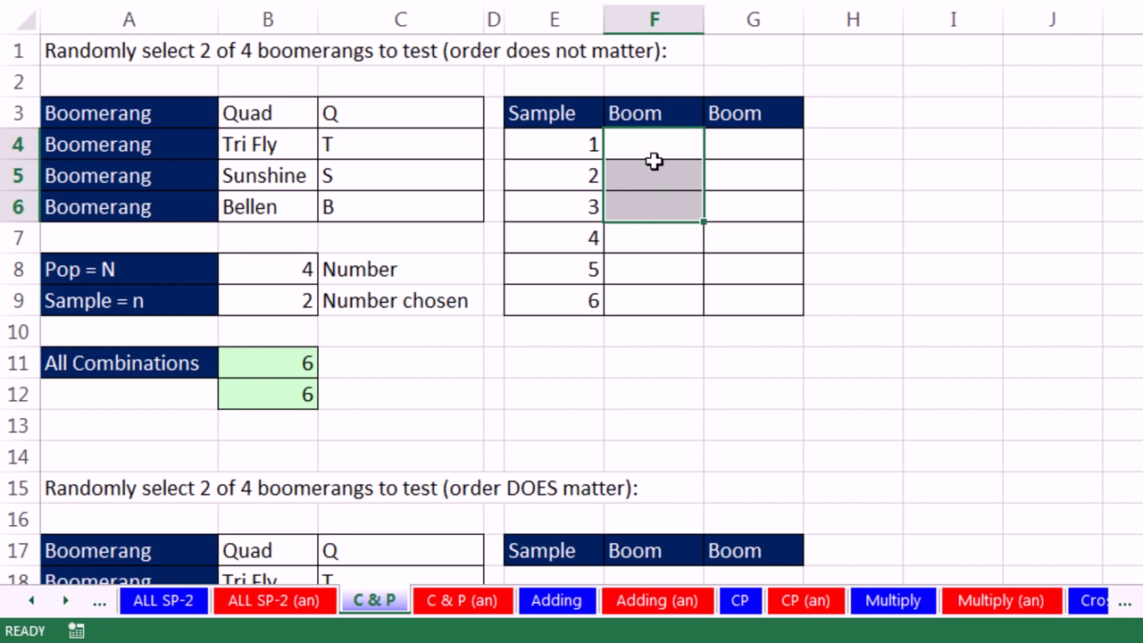
{"action": "type", "text": "Q"}
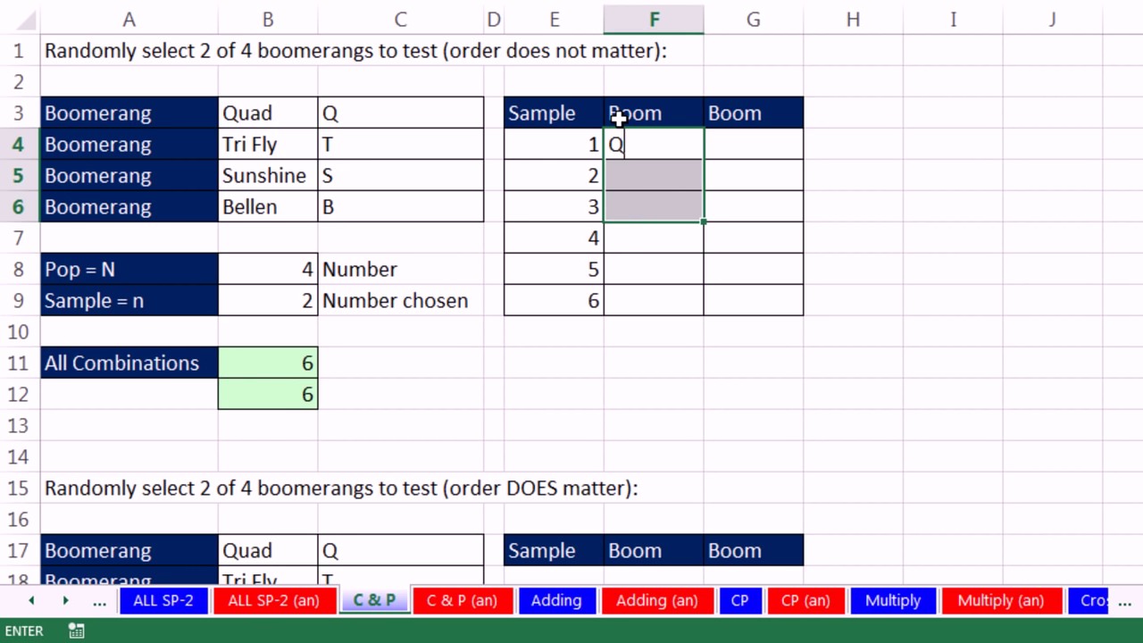
{"action": "key", "text": "ctrl+Return"}
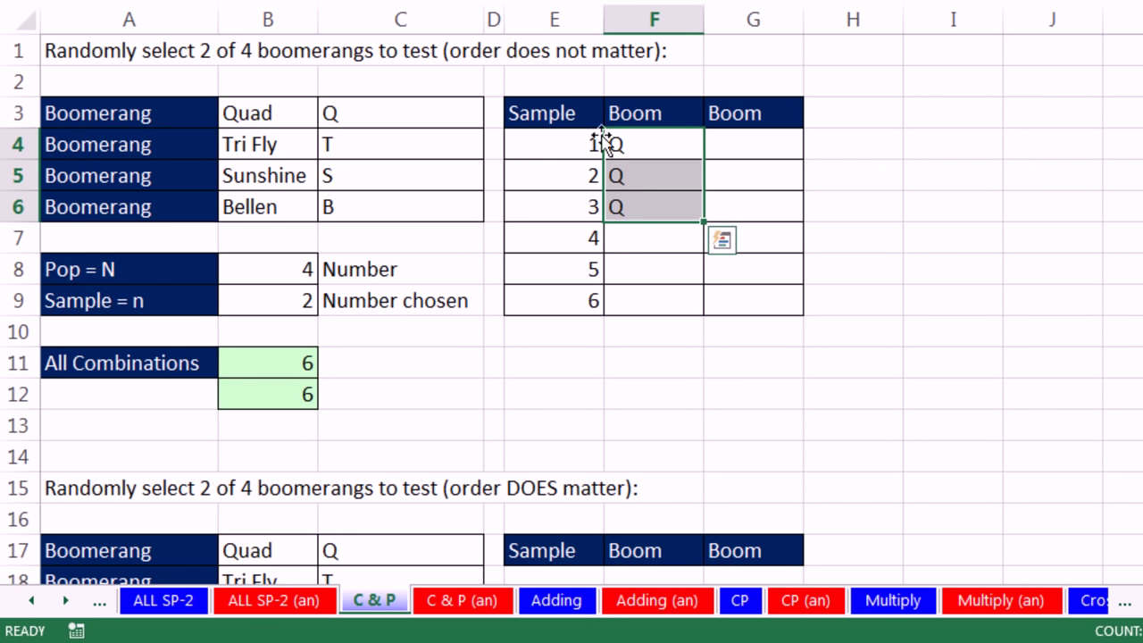
{"action": "left_click", "coordinate": [394, 155]}
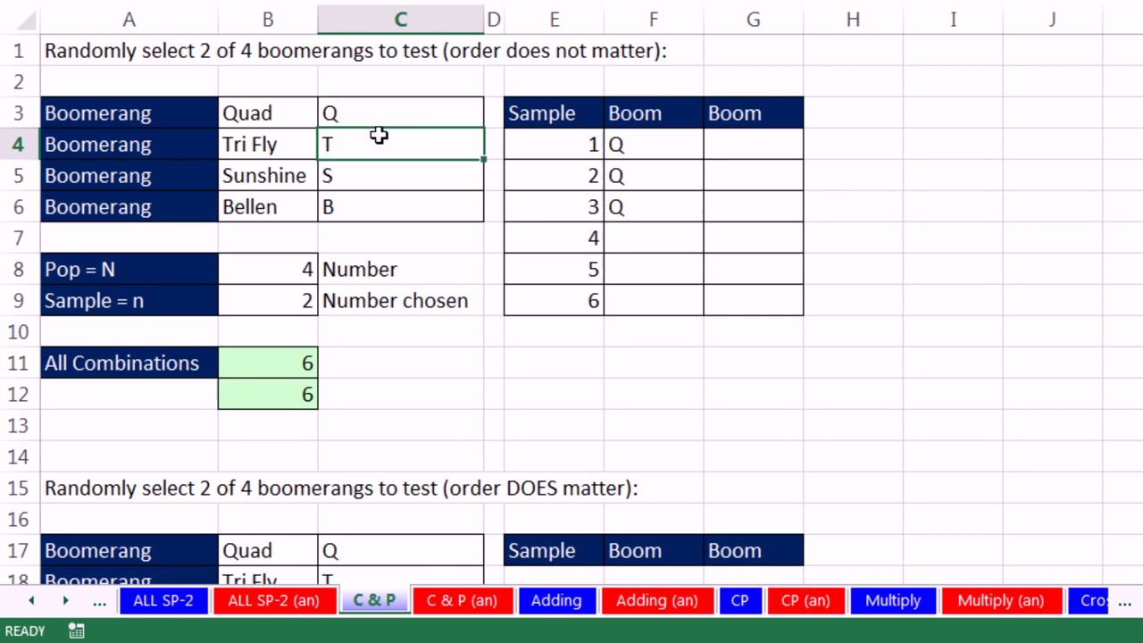
{"action": "left_click_drag", "start_coordinate": [380, 135], "coordinate": [391, 199]}
{"action": "key", "text": "ctrl+c"}
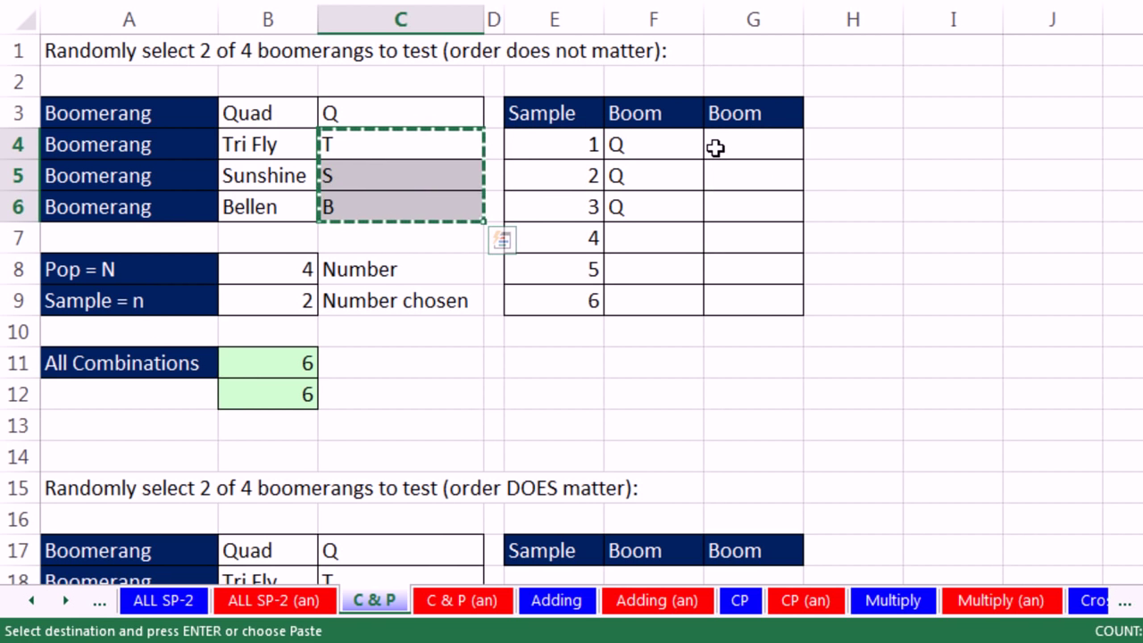
{"action": "left_click", "coordinate": [715, 148]}
{"action": "key", "text": "ctrl+v"}
{"action": "left_click", "coordinate": [663, 237]}
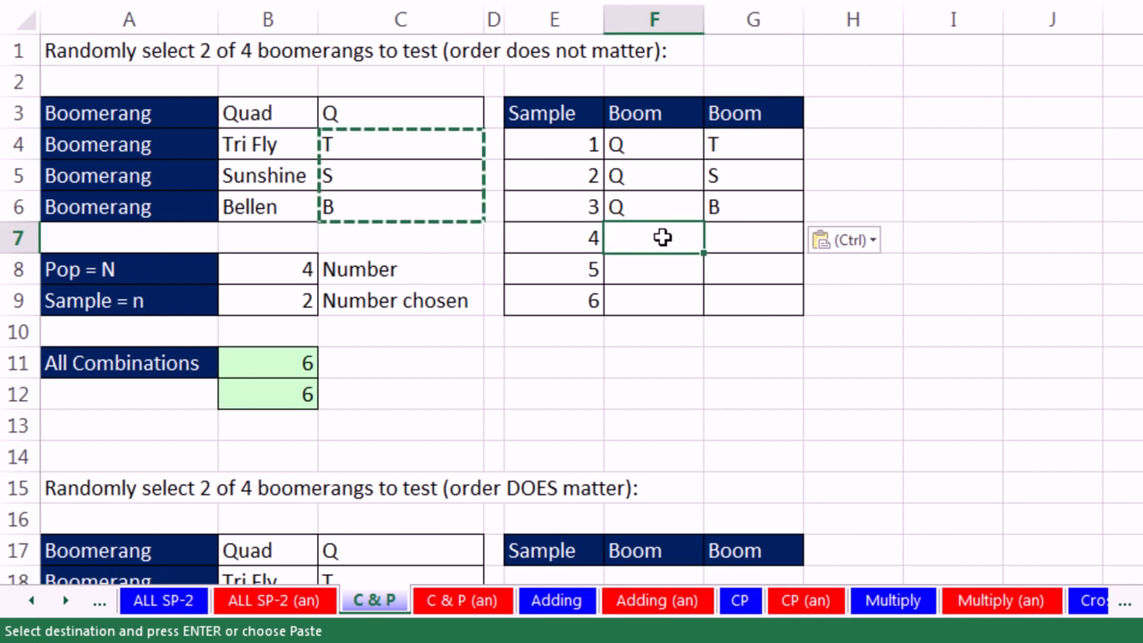
{"action": "left_click", "coordinate": [353, 144]}
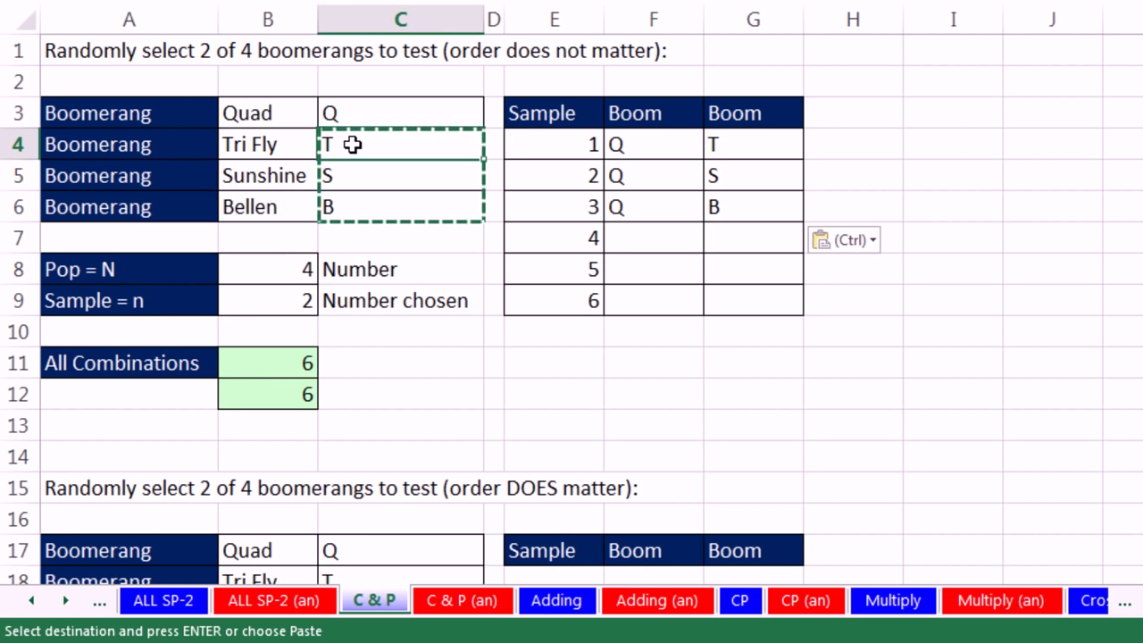
{"action": "key", "text": "Escape"}
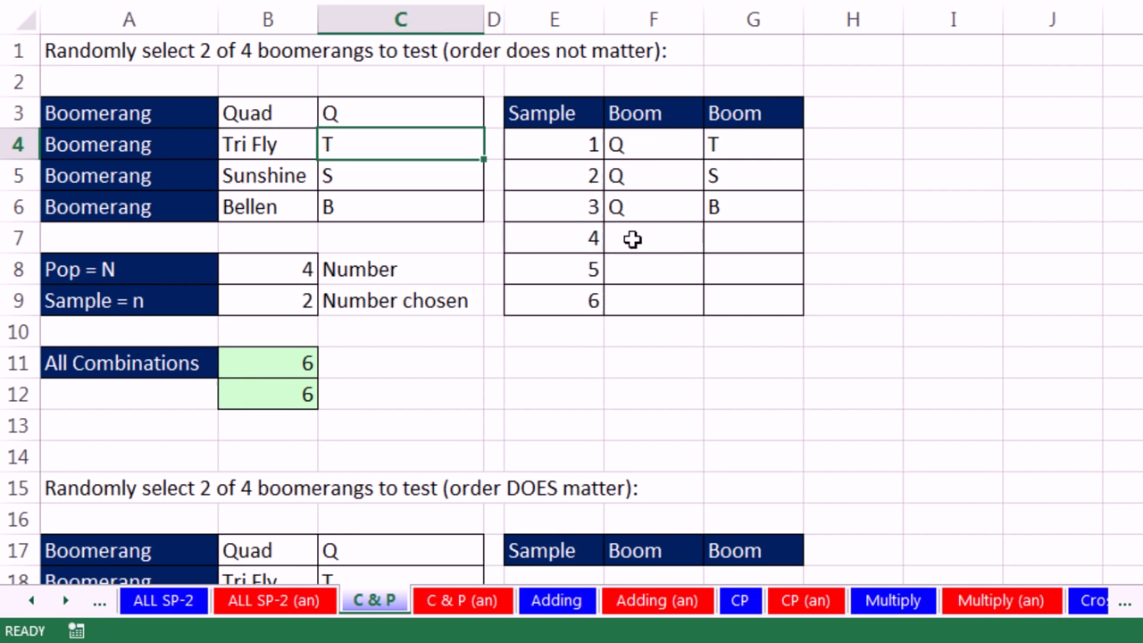
Step: Fill samples 4 and 5 with the pairs T-S and T-B
{"action": "left_click_drag", "start_coordinate": [633, 241], "coordinate": [638, 271]}
{"action": "type", "text": "T"}
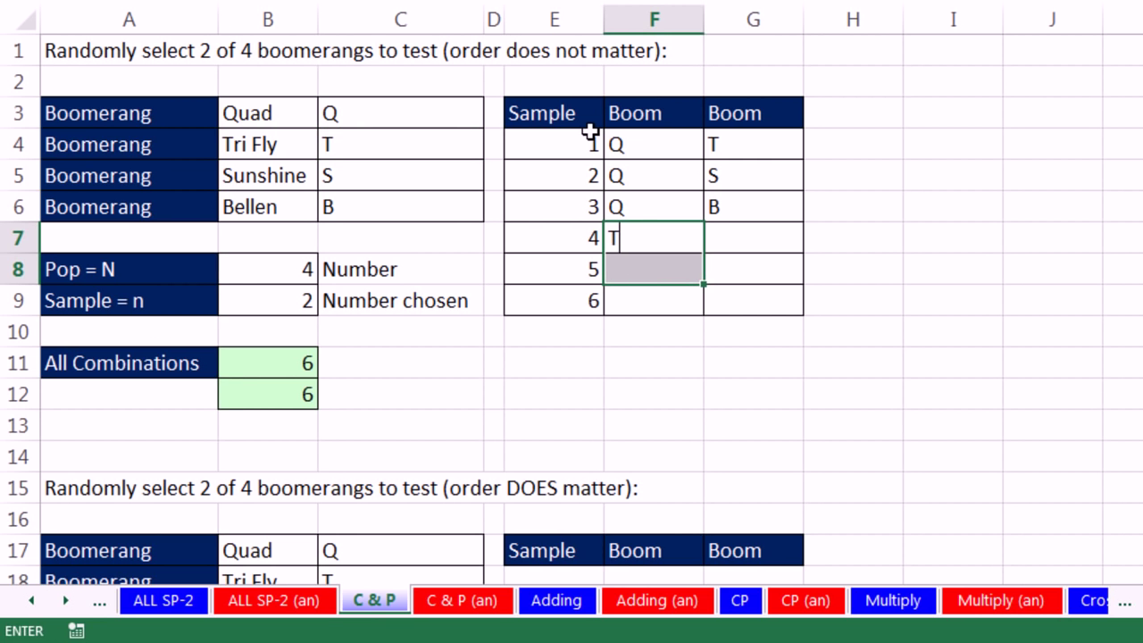
{"action": "key", "text": "ctrl+Return"}
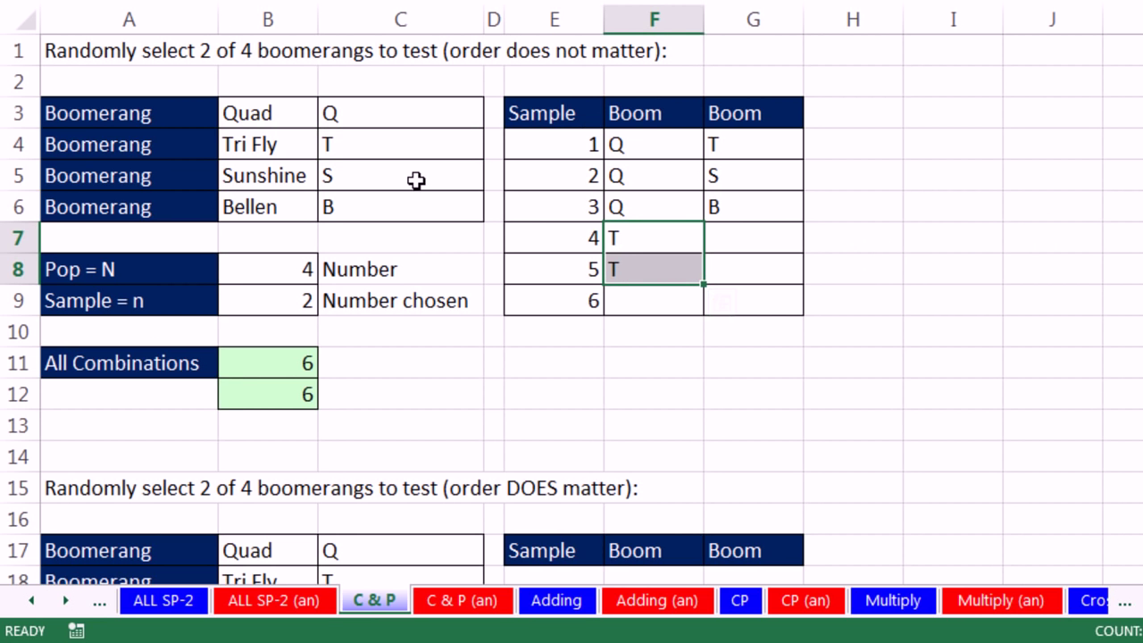
{"action": "left_click_drag", "start_coordinate": [416, 178], "coordinate": [416, 205]}
{"action": "key", "text": "ctrl+c"}
{"action": "left_click", "coordinate": [767, 232]}
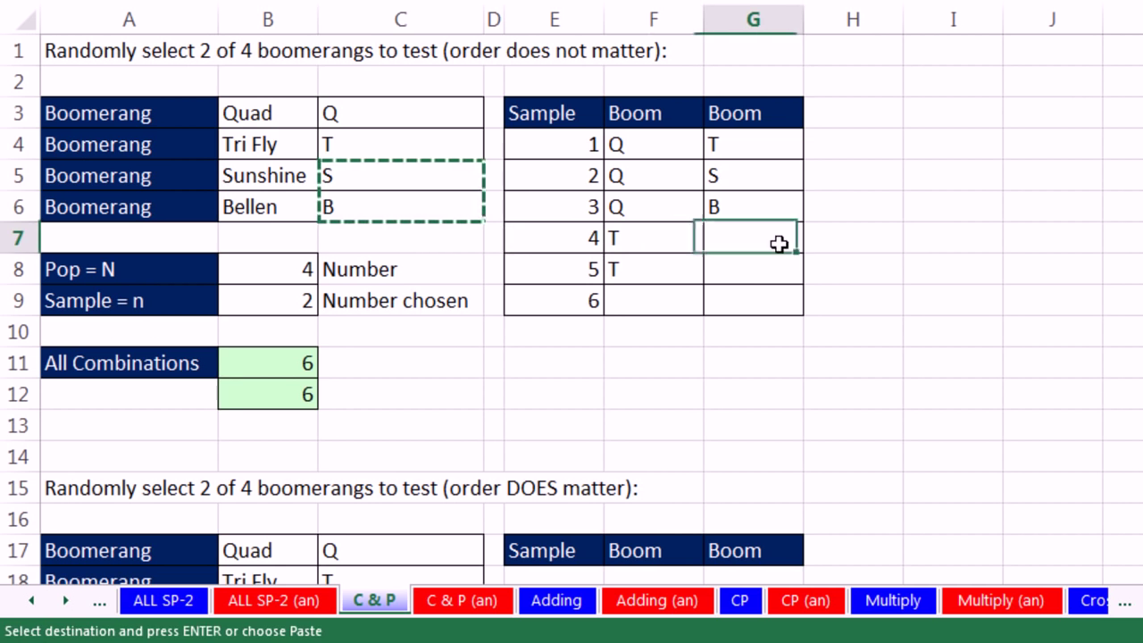
{"action": "key", "text": "ctrl+v"}
{"action": "left_click", "coordinate": [424, 182]}
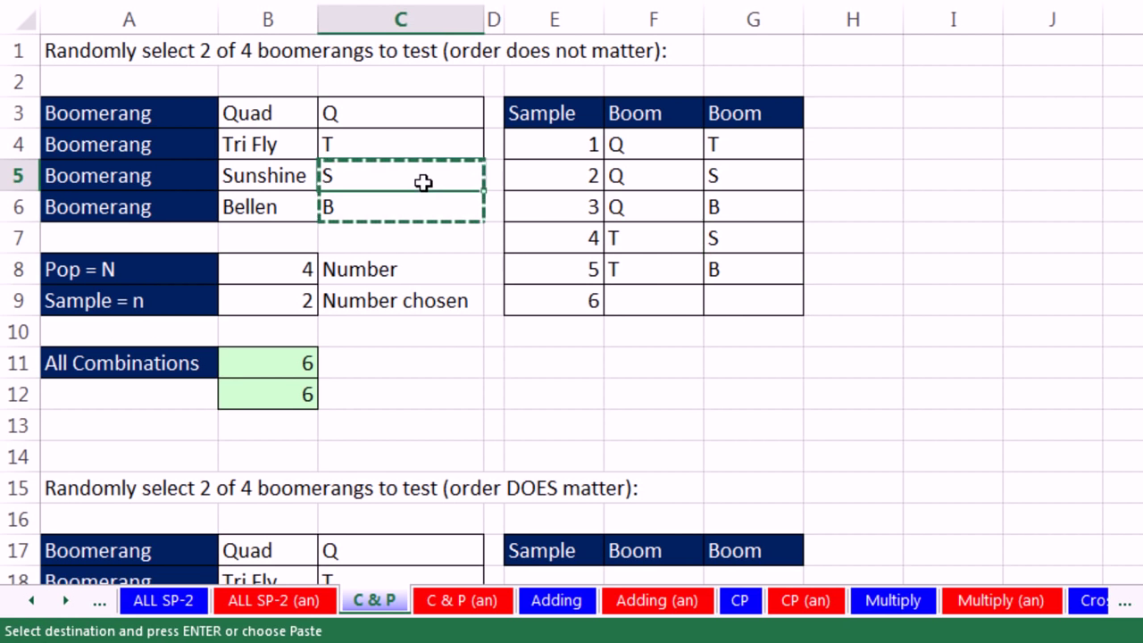
{"action": "key", "text": "Escape"}
Step: Enter S and B as the sample 6 pair
{"action": "left_click", "coordinate": [661, 300]}
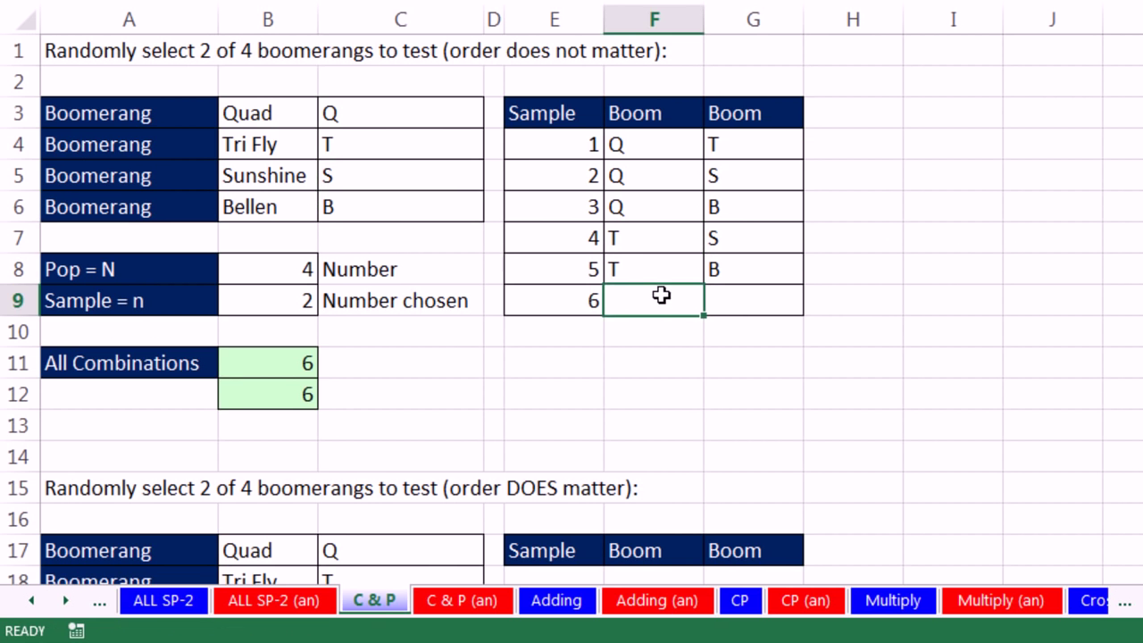
{"action": "type", "text": "S"}
{"action": "key", "text": "Tab"}
{"action": "type", "text": "B"}
{"action": "key", "text": "Tab"}
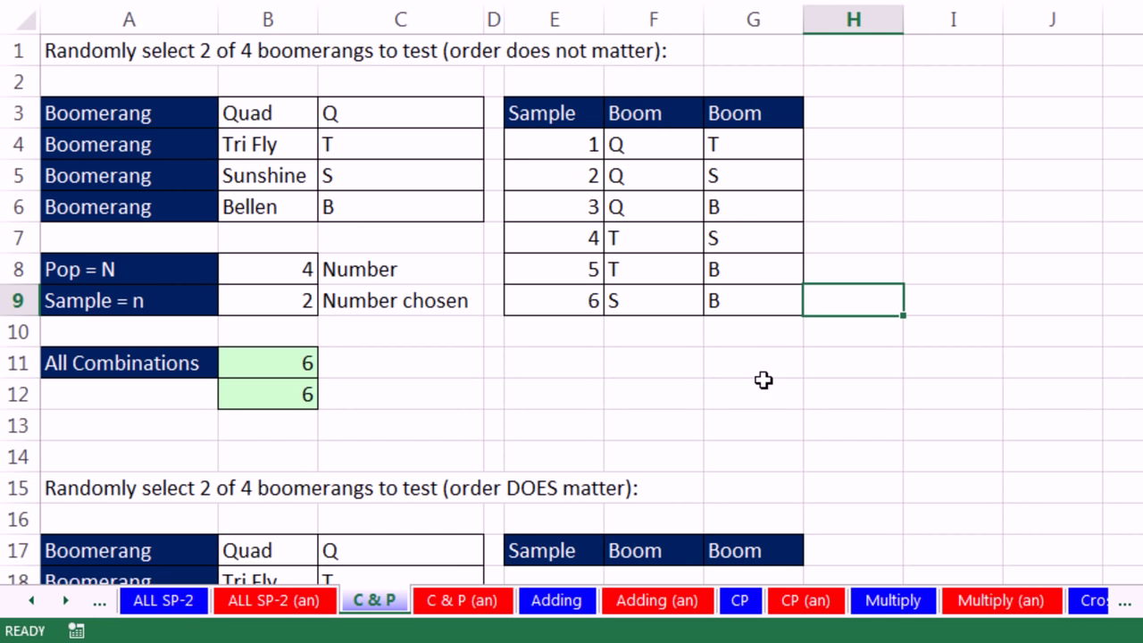
{"action": "left_click", "coordinate": [733, 397]}
Step: Enter =FACT(B22)/FACT(B22-B23) in B25, giving 12 permutations
{"action": "scroll", "coordinate": [905, 358], "scroll_direction": "down", "scroll_amount": 4}
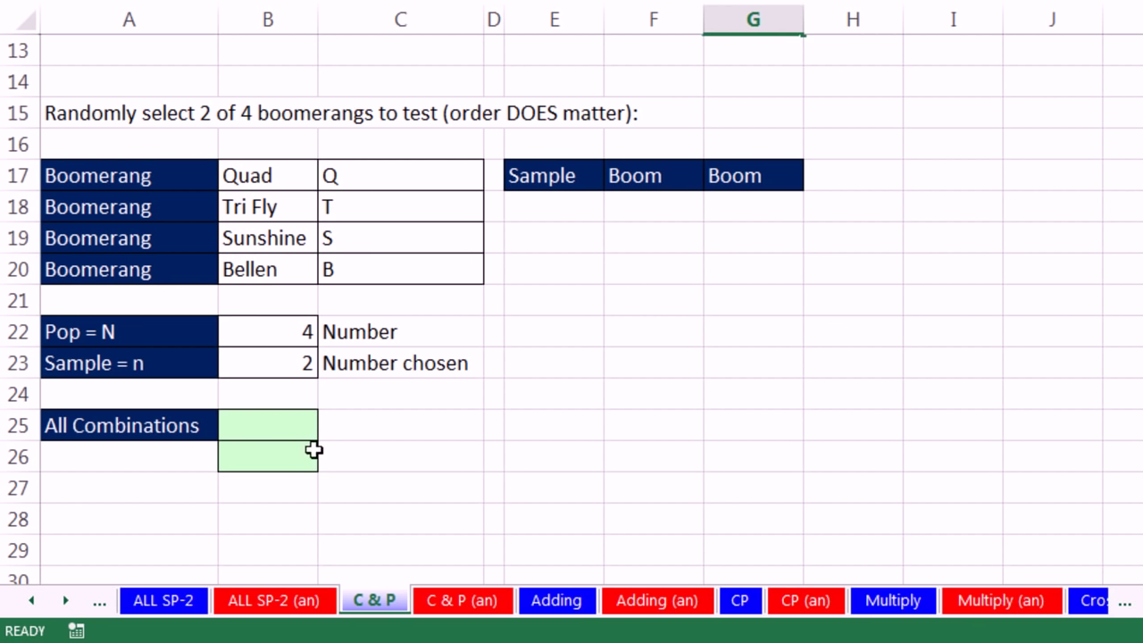
{"action": "left_click", "coordinate": [301, 422]}
{"action": "type", "text": "=FACT("}
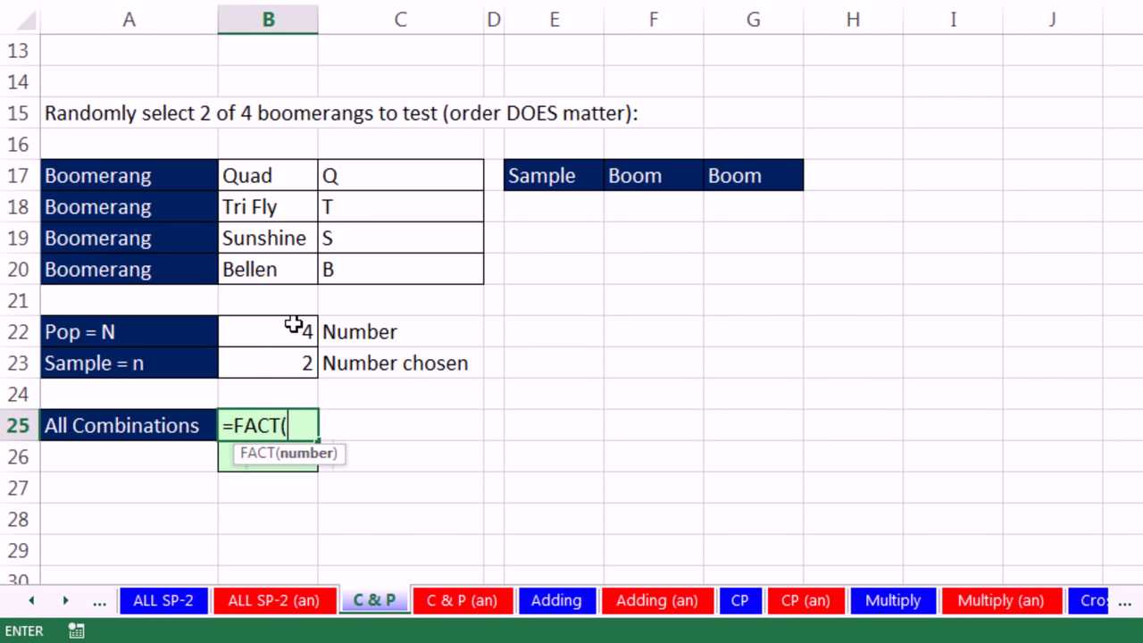
{"action": "left_click", "coordinate": [296, 324]}
{"action": "type", "text": ")"}
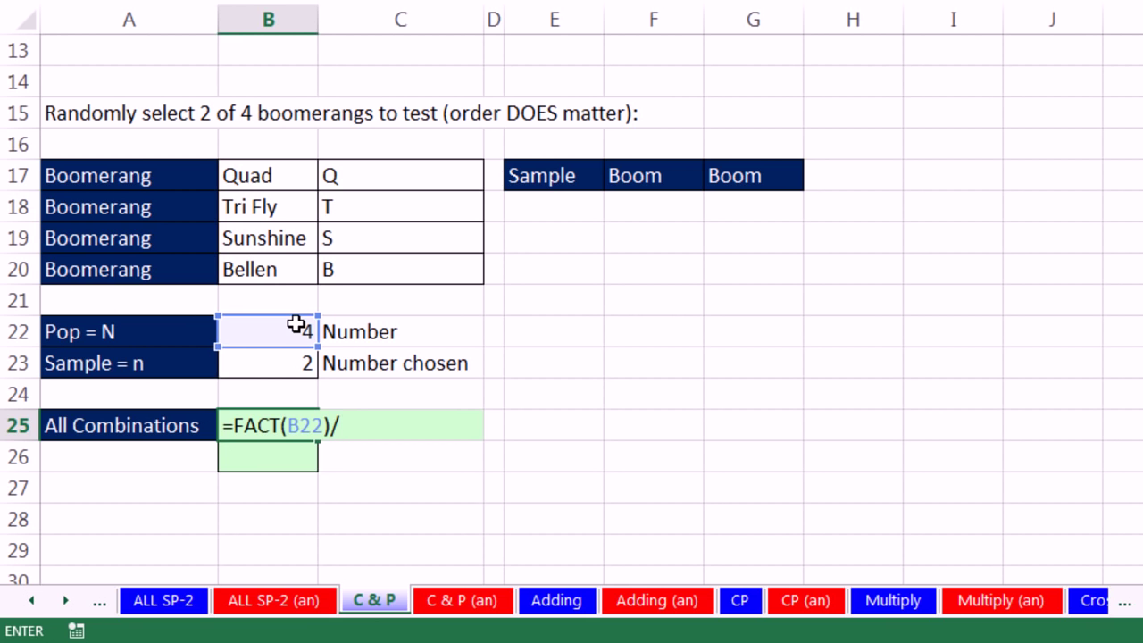
{"action": "type", "text": "/FACT("}
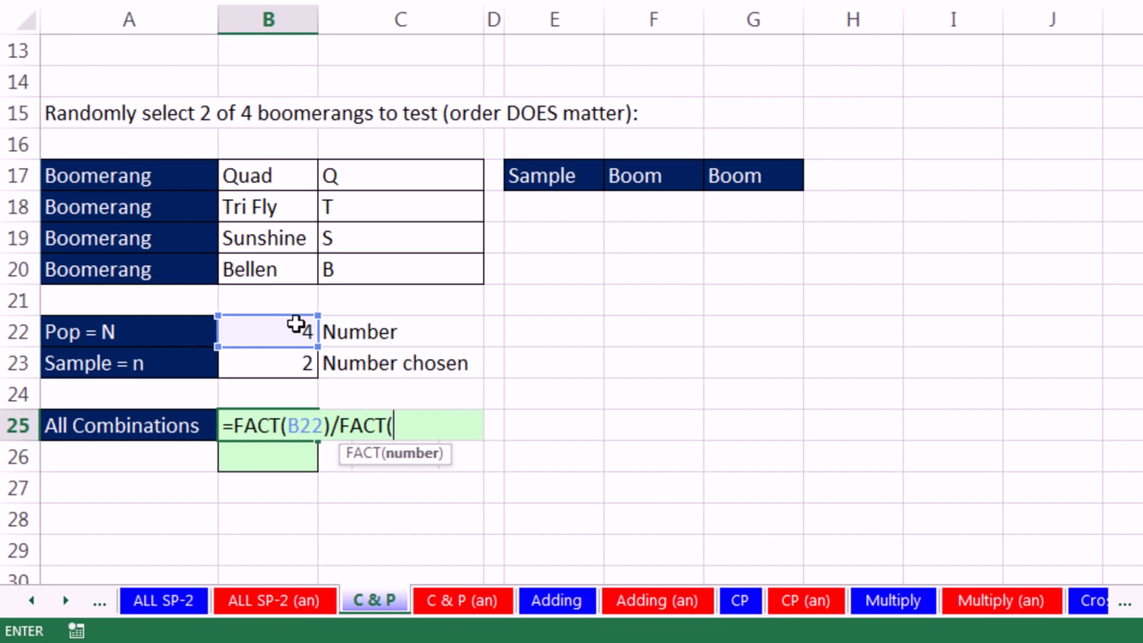
{"action": "left_click", "coordinate": [295, 333]}
{"action": "type", "text": "-"}
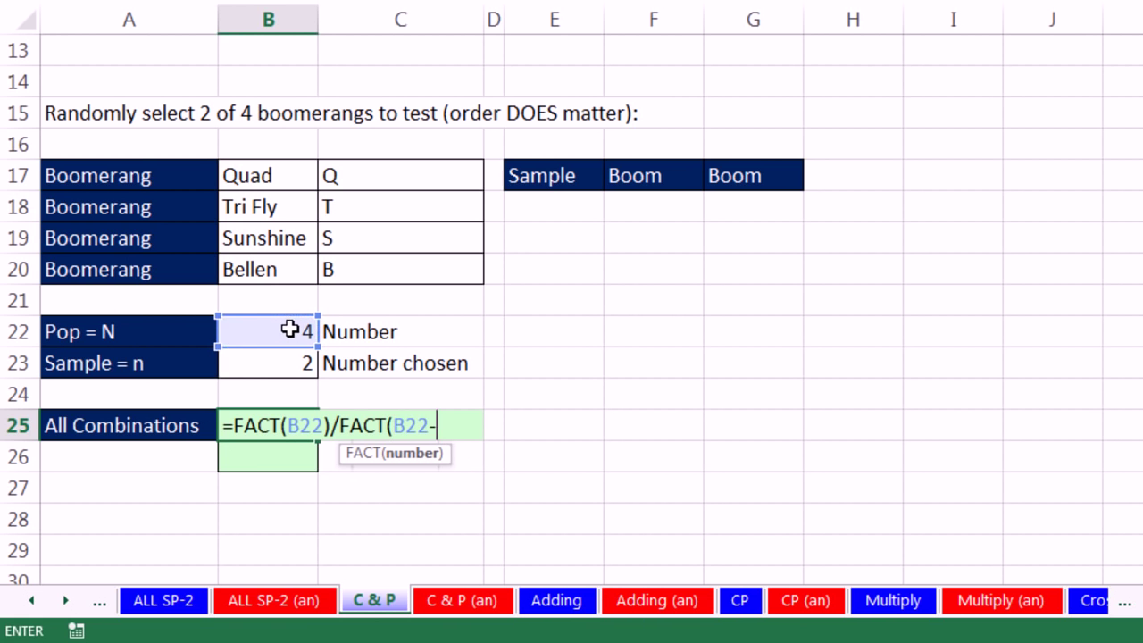
{"action": "left_click", "coordinate": [298, 364]}
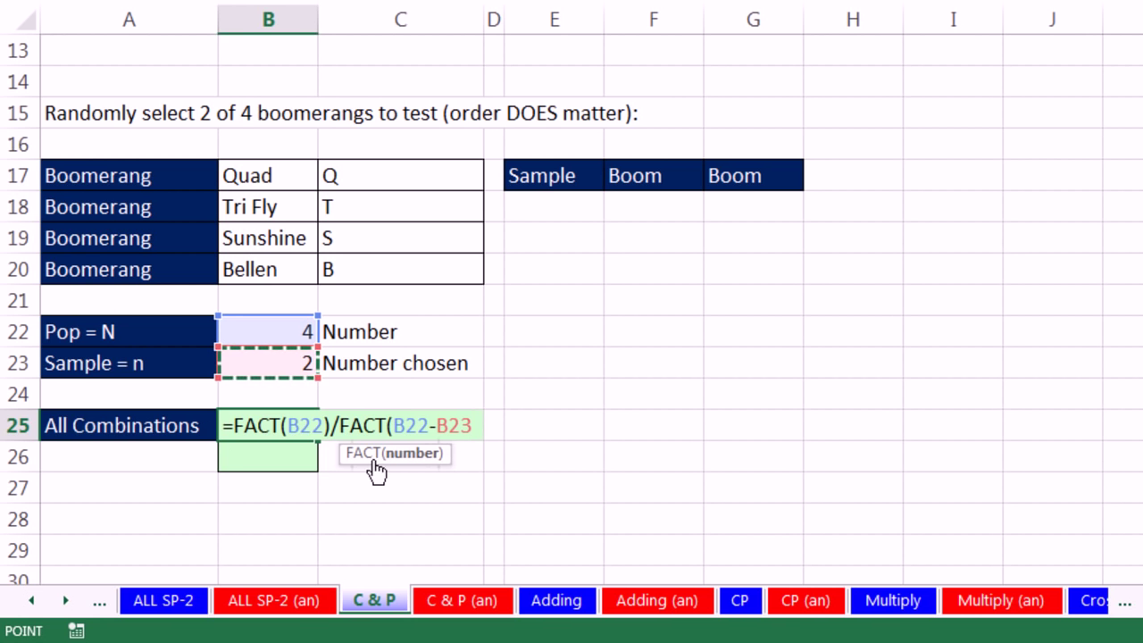
{"action": "type", "text": ")"}
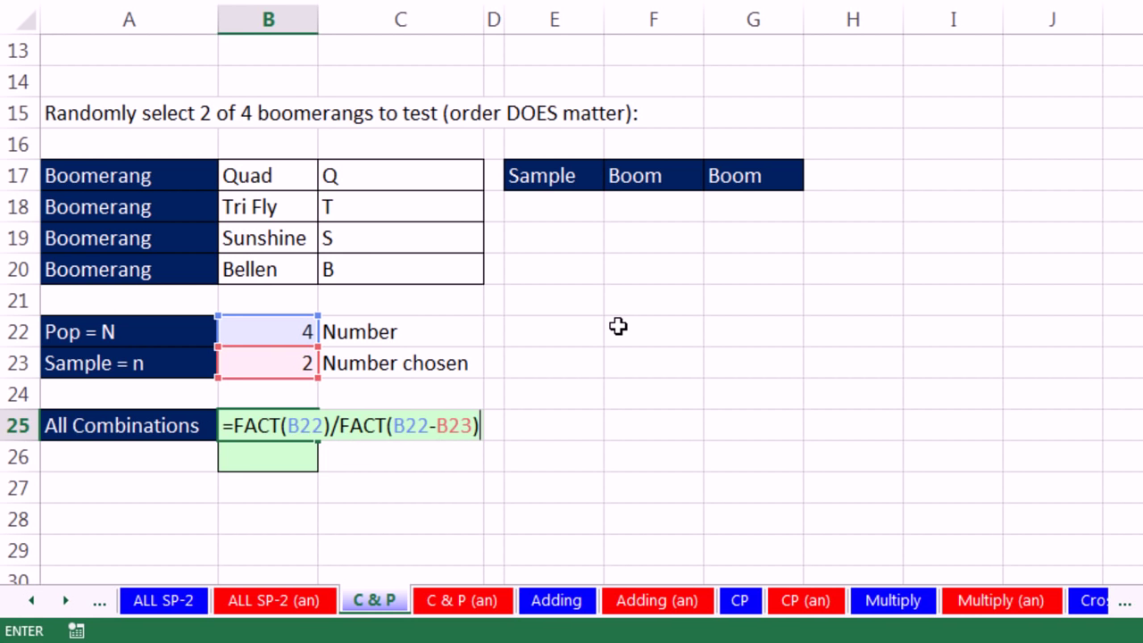
{"action": "key", "text": "ctrl+Return"}
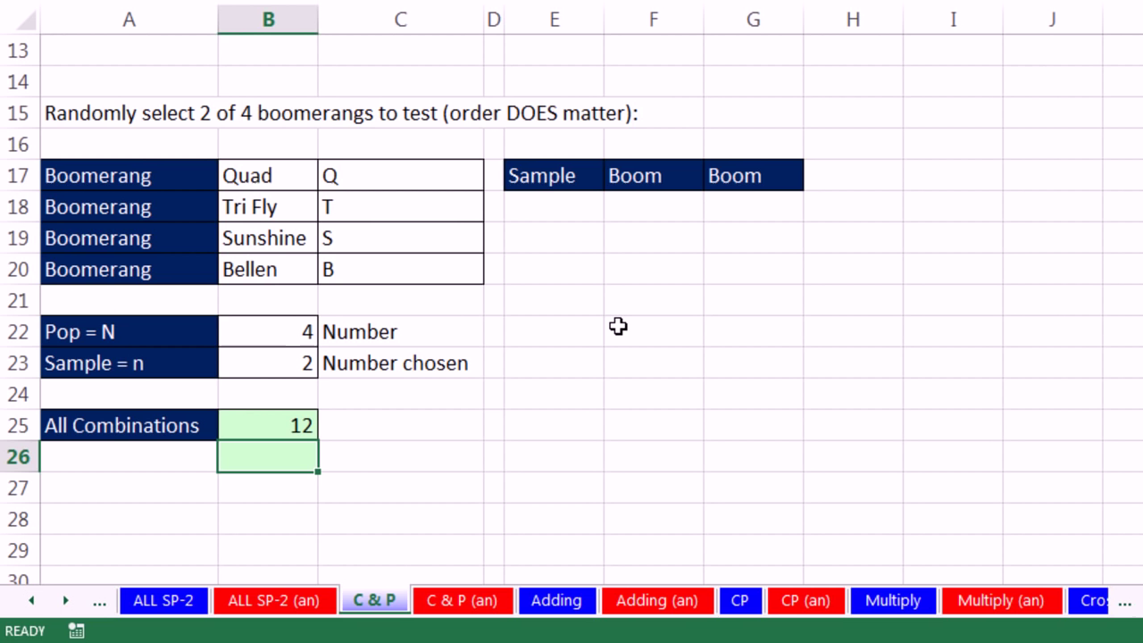
Step: Enter =PERMUT(B22,B23) in B26, which also returns 12
{"action": "type", "text": "=PERM"}
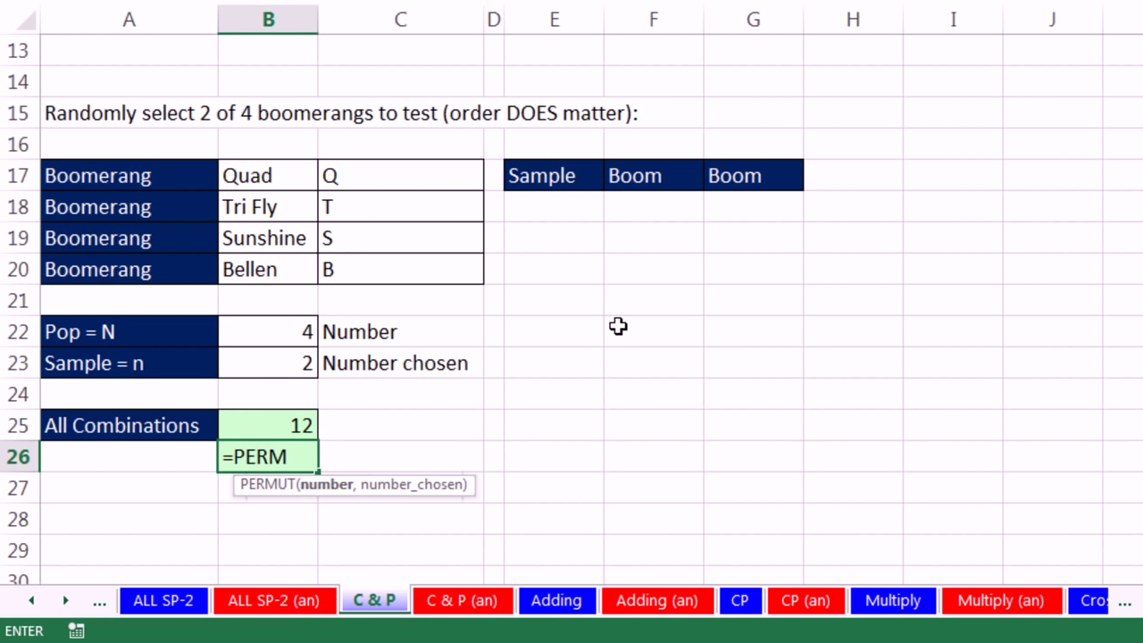
{"action": "key", "text": "Tab"}
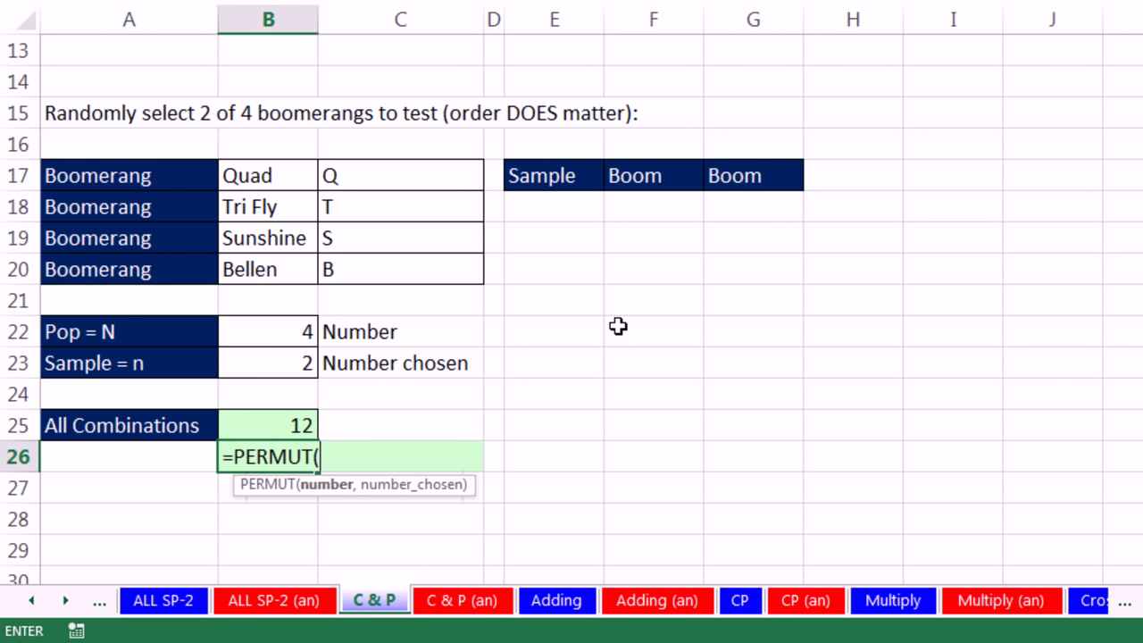
{"action": "key", "text": "Up"}
{"action": "key", "text": "Up"}
{"action": "key", "text": "Up"}
{"action": "key", "text": "Up"}
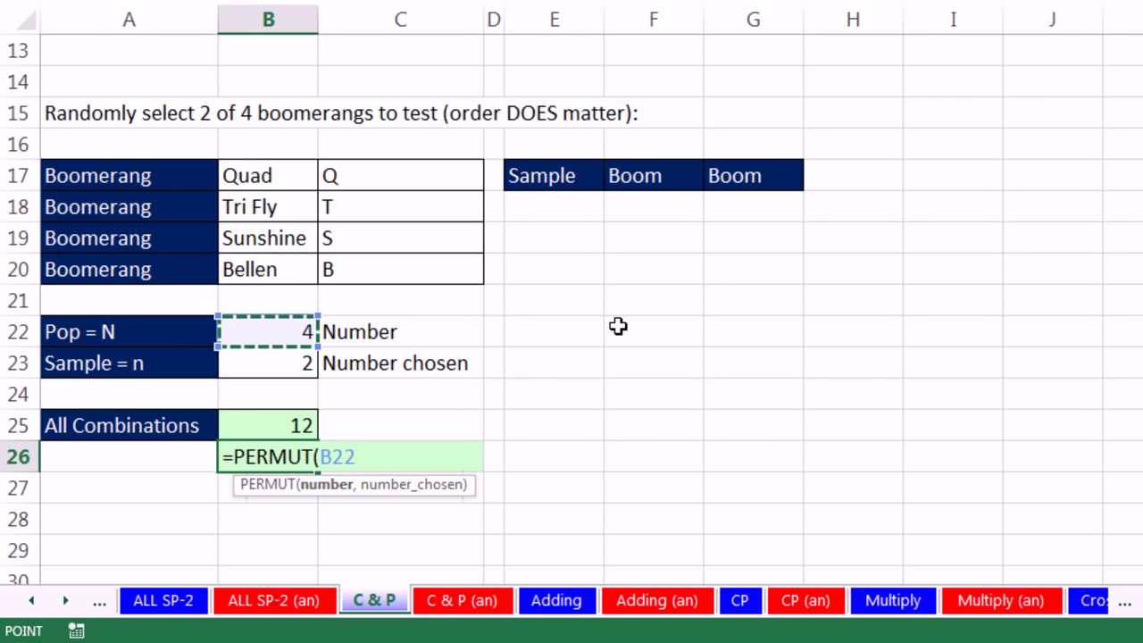
{"action": "type", "text": ","}
{"action": "key", "text": "Up"}
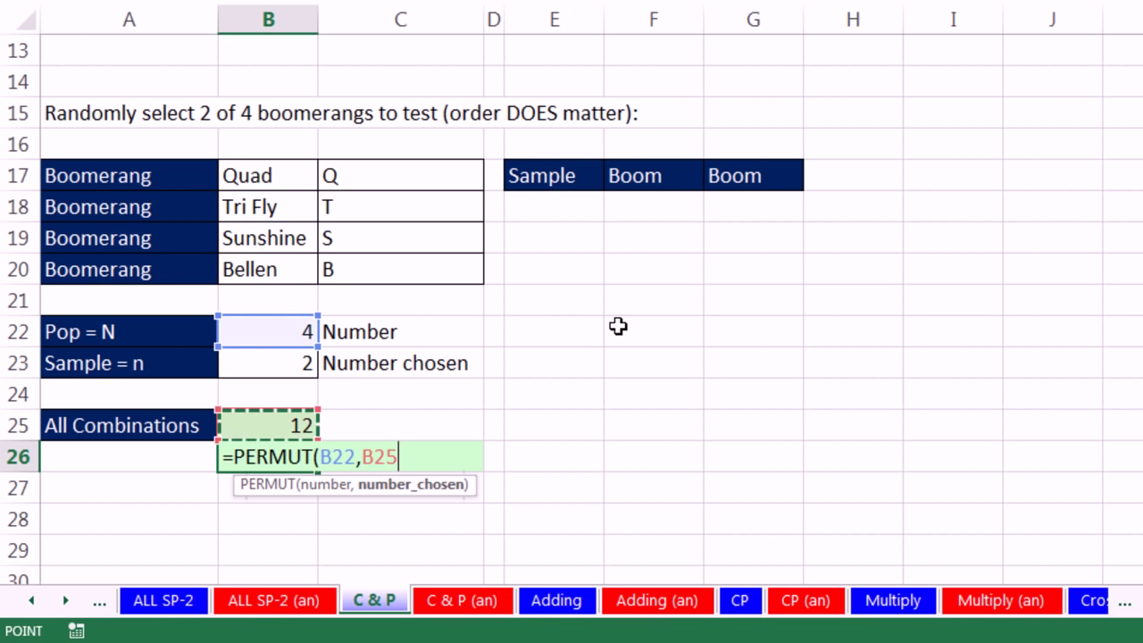
{"action": "key", "text": "Up"}
{"action": "key", "text": "Up"}
{"action": "key", "text": "Return"}
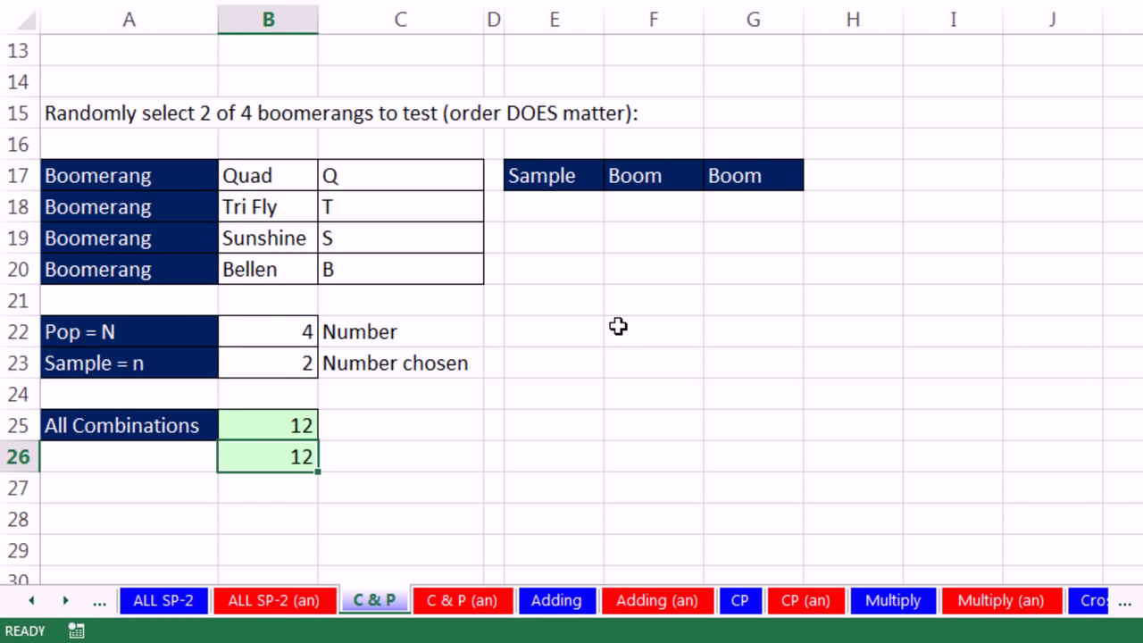
Step: Number the order-matters samples 1 to 12 starting in E18
{"action": "left_click", "coordinate": [561, 212]}
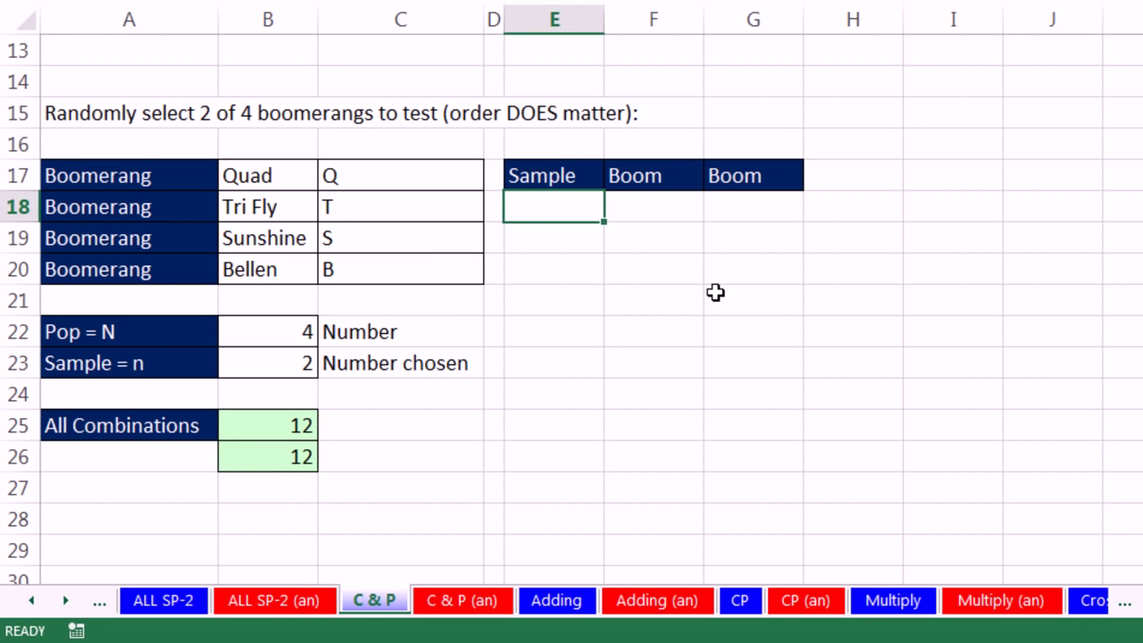
{"action": "type", "text": "1"}
{"action": "key", "text": "Return"}
{"action": "type", "text": "2"}
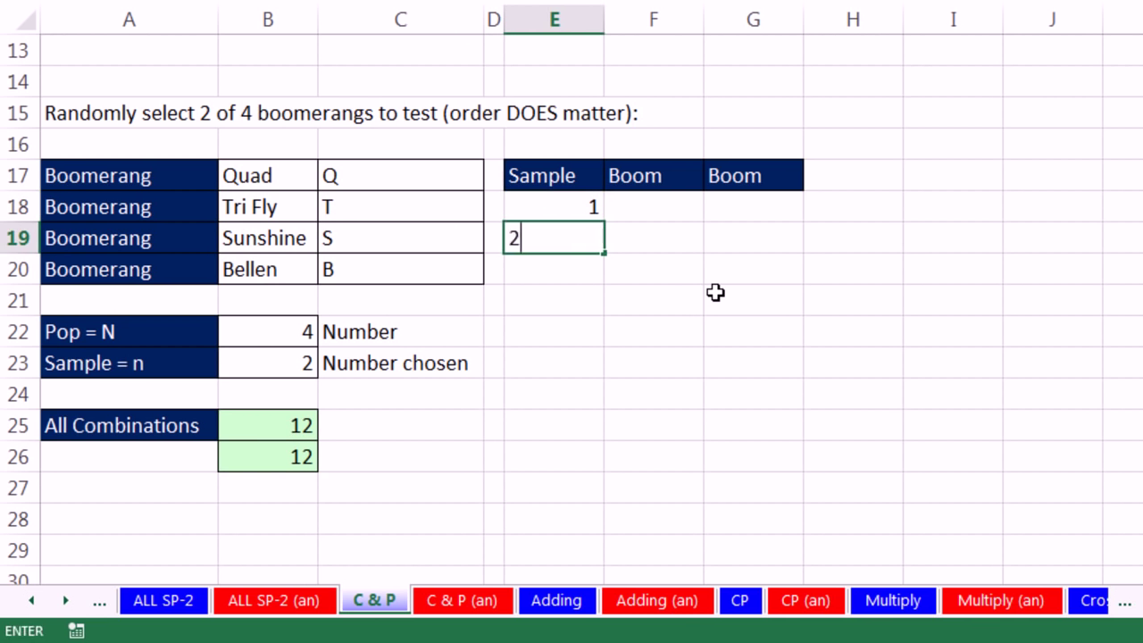
{"action": "key", "text": "Return"}
{"action": "left_click_drag", "start_coordinate": [572, 207], "coordinate": [630, 563]}
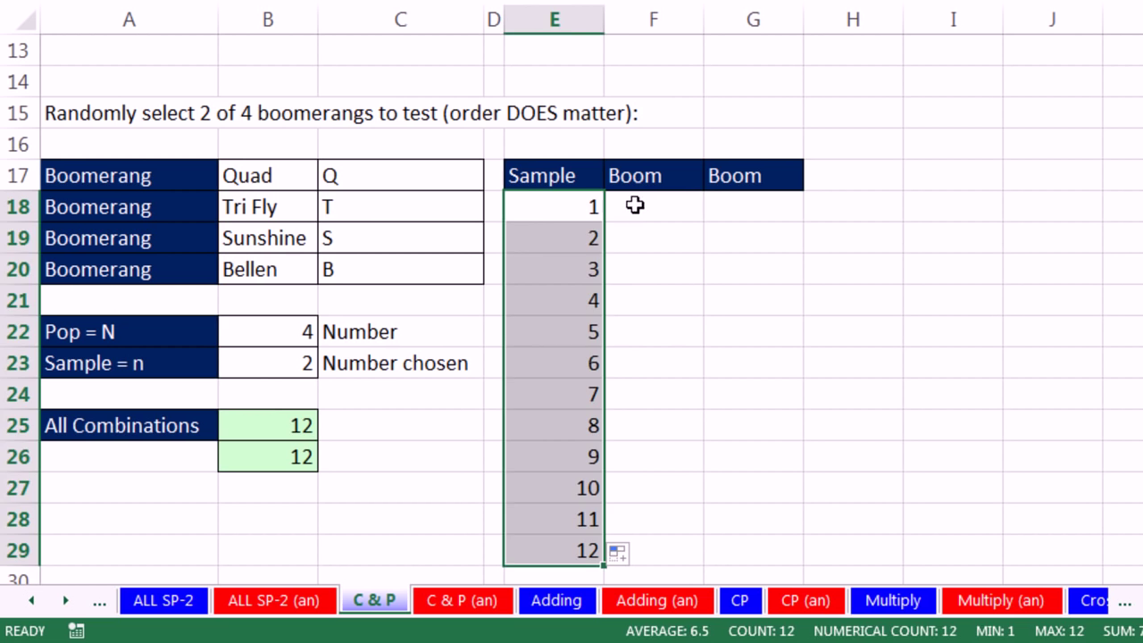
Step: Fill samples 1–3 with the ordered pairs Q-T, Q-S and Q-B
{"action": "left_click_drag", "start_coordinate": [634, 205], "coordinate": [653, 284]}
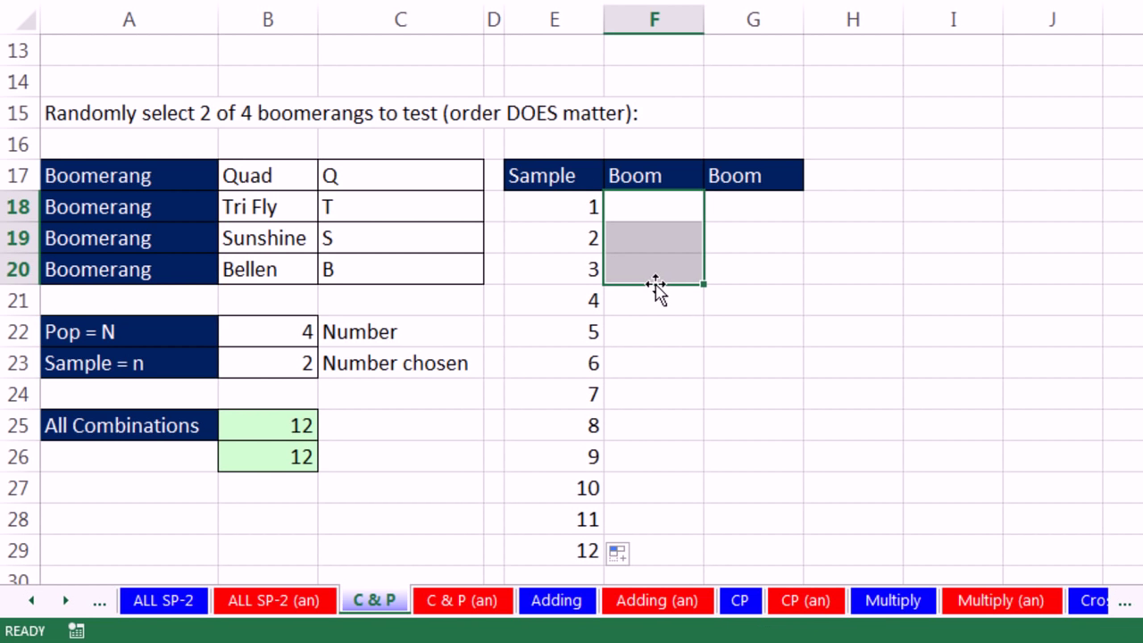
{"action": "type", "text": "Q"}
{"action": "key", "text": "ctrl+Return"}
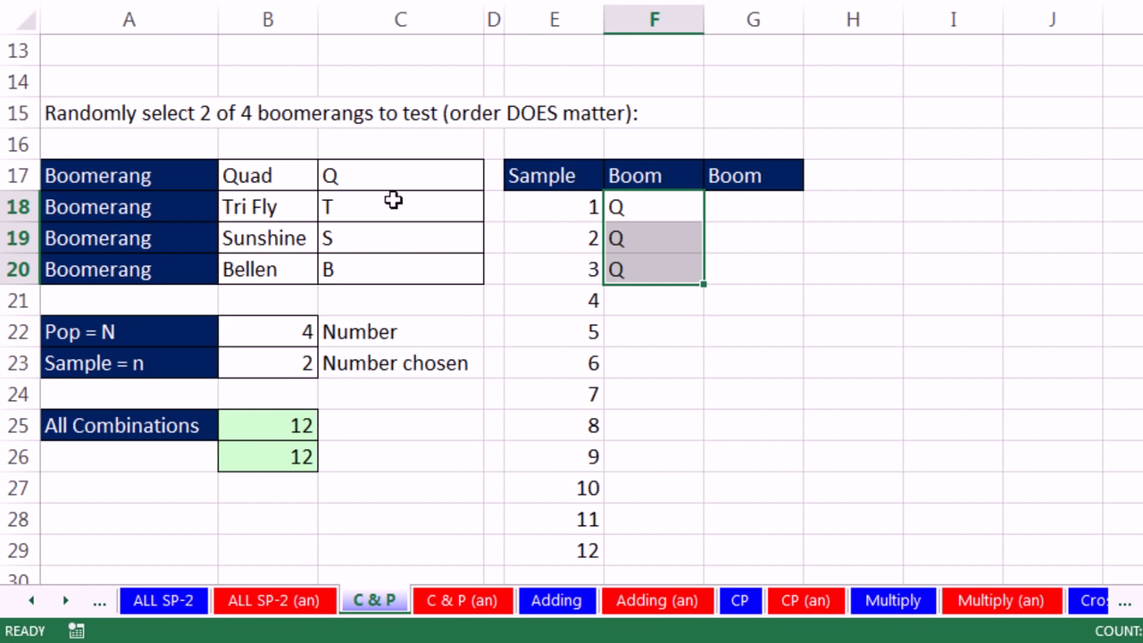
{"action": "left_click_drag", "start_coordinate": [393, 201], "coordinate": [398, 260]}
{"action": "key", "text": "ctrl+c"}
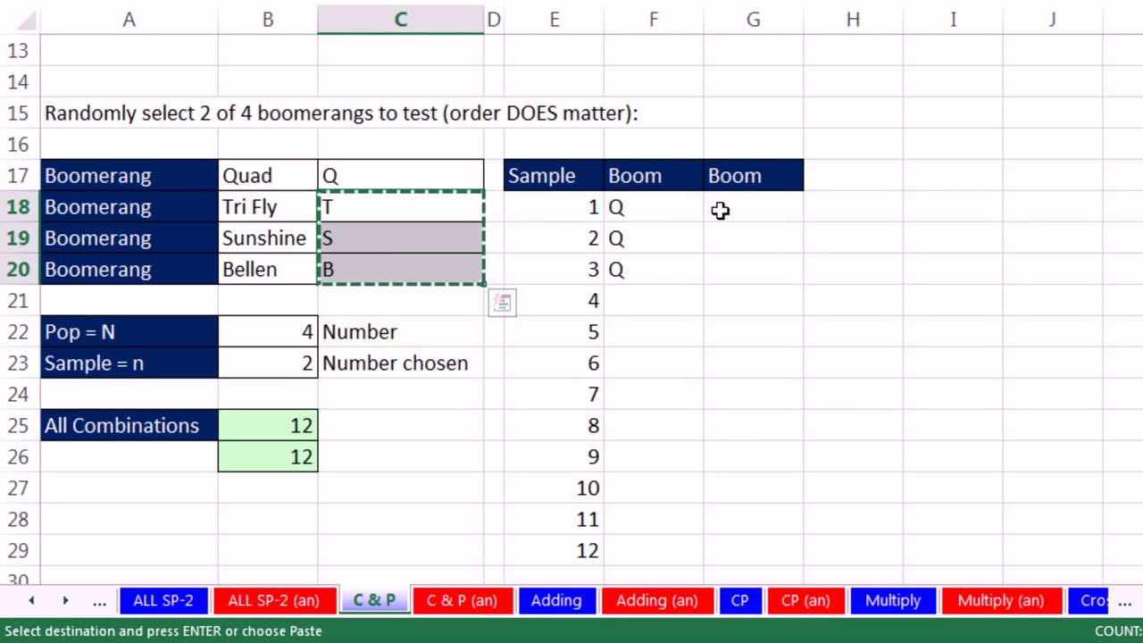
{"action": "left_click", "coordinate": [720, 210]}
{"action": "key", "text": "ctrl+v"}
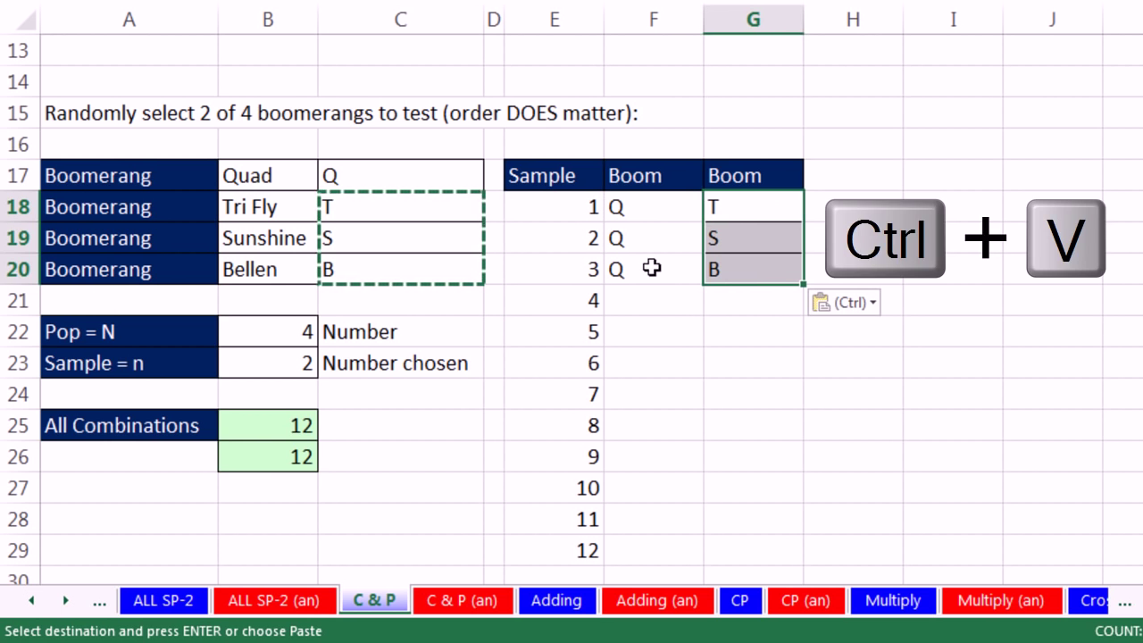
{"action": "key", "text": "Escape"}
{"action": "left_click", "coordinate": [382, 217]}
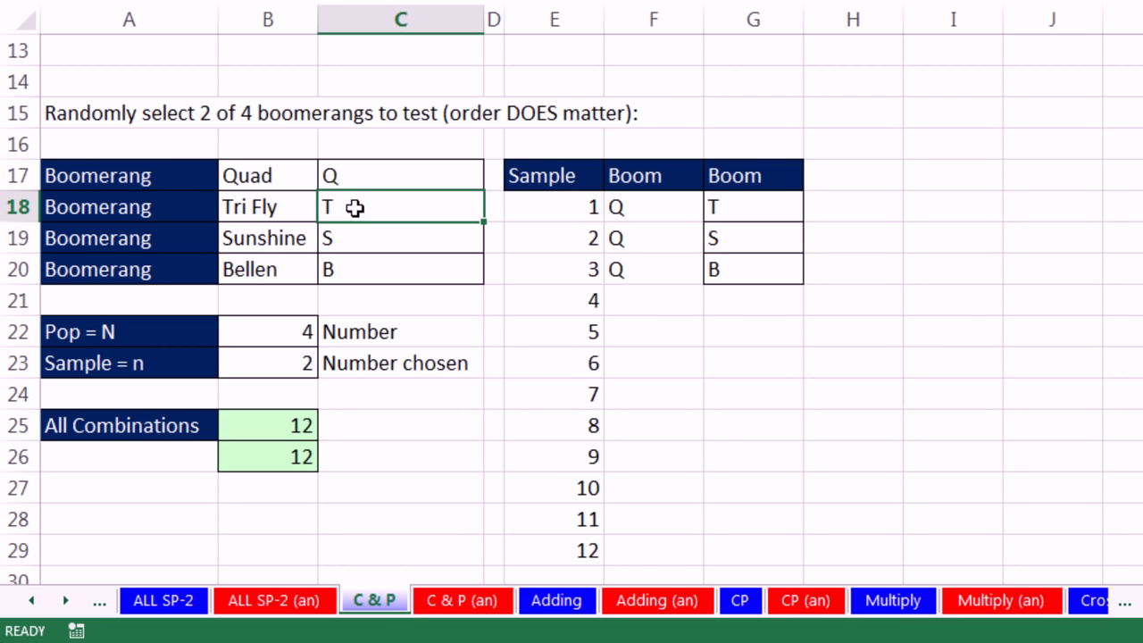
Step: Extend the table borders down to row 29 and fill T into F21:F23
{"action": "left_click_drag", "start_coordinate": [540, 179], "coordinate": [745, 566]}
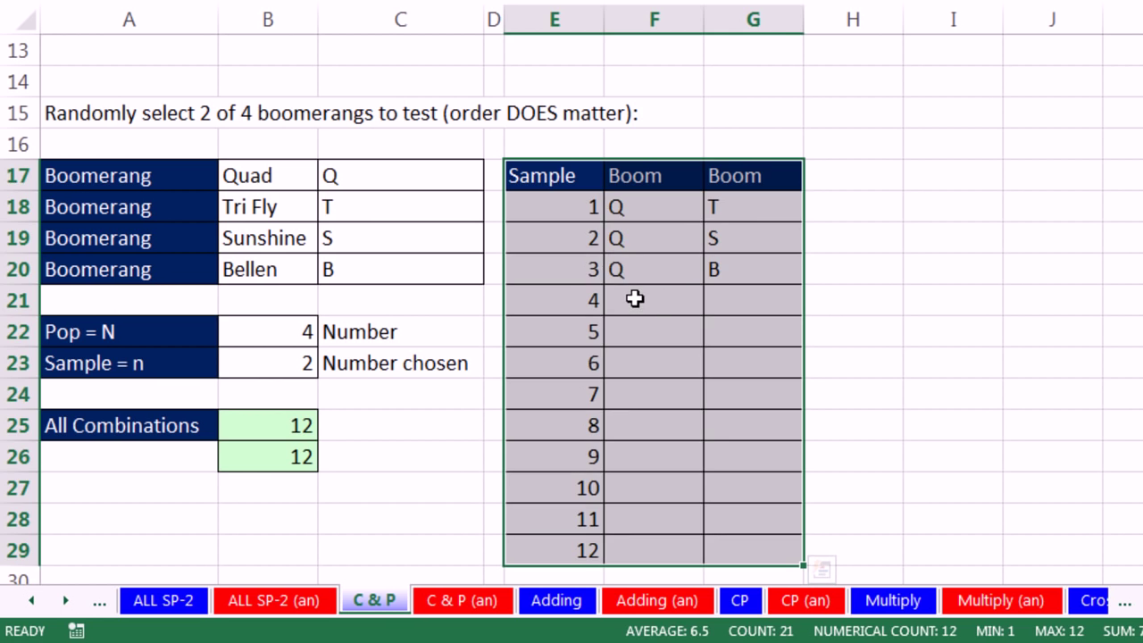
{"action": "left_click_drag", "start_coordinate": [635, 299], "coordinate": [655, 375]}
{"action": "type", "text": "T"}
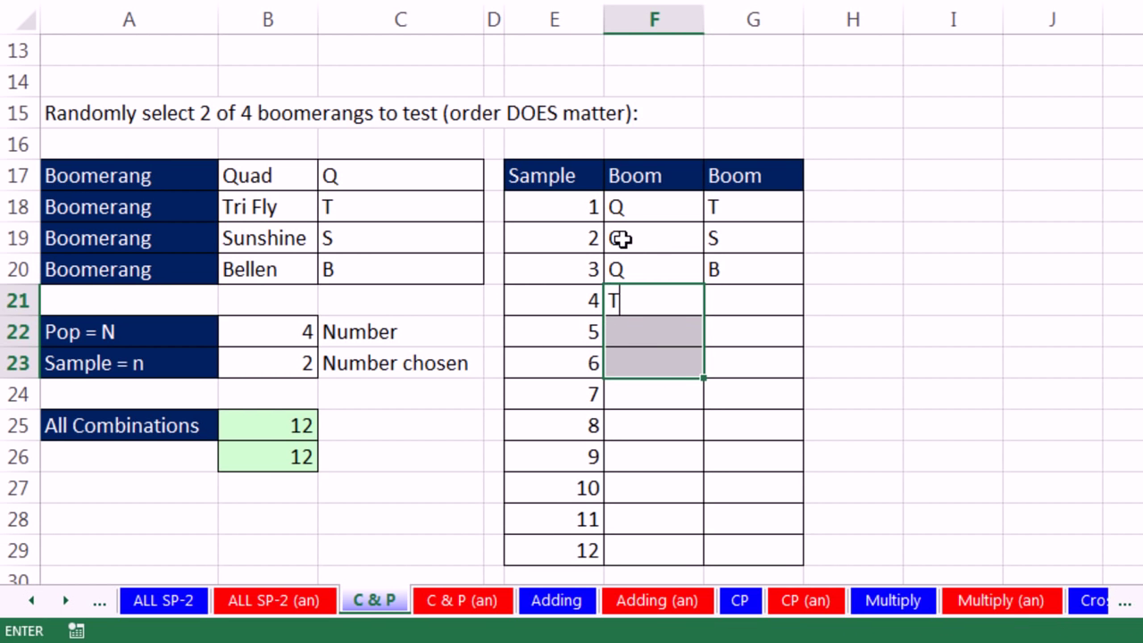
{"action": "key", "text": "ctrl+Return"}
Step: Fill S into F24:F26 and B into F27:F29
{"action": "left_click_drag", "start_coordinate": [626, 393], "coordinate": [656, 466]}
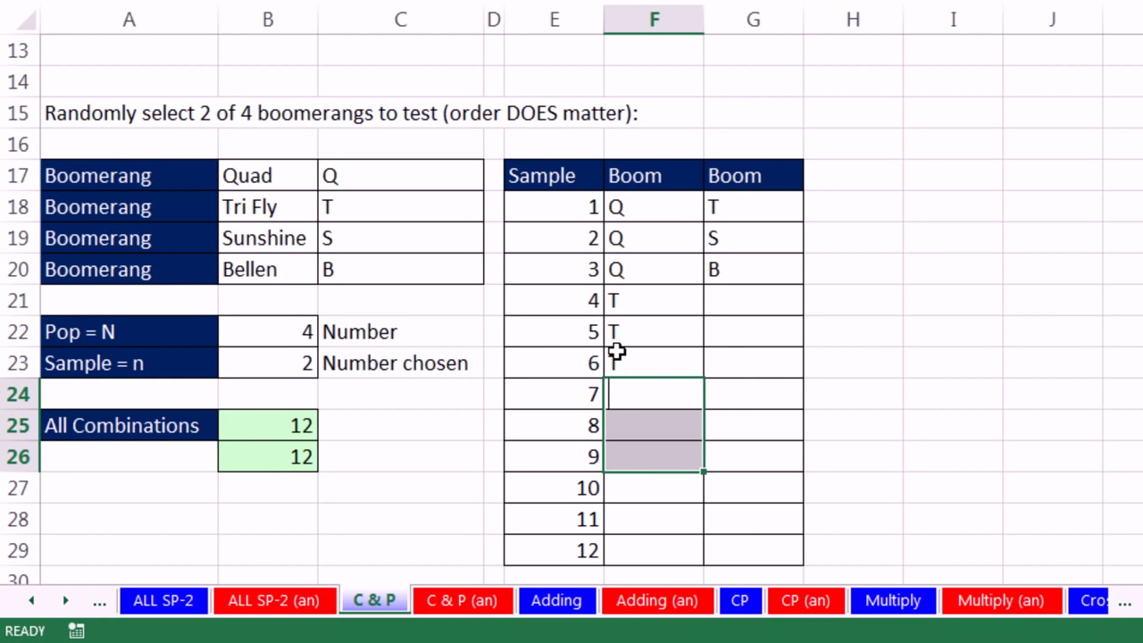
{"action": "type", "text": "S"}
{"action": "key", "text": "ctrl+Return"}
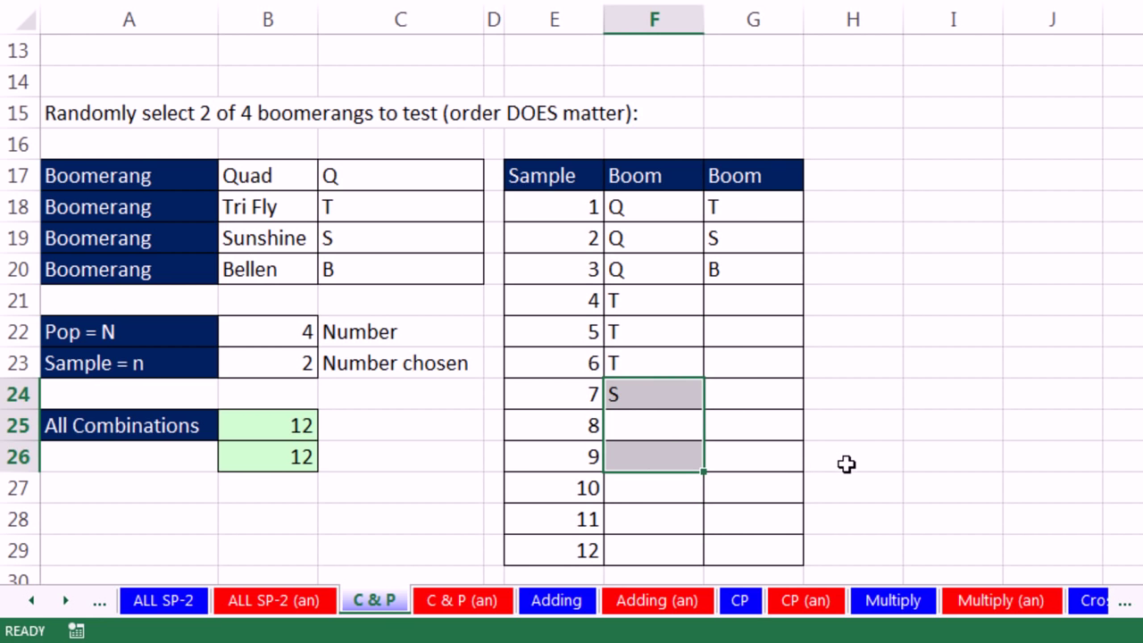
{"action": "type", "text": "S"}
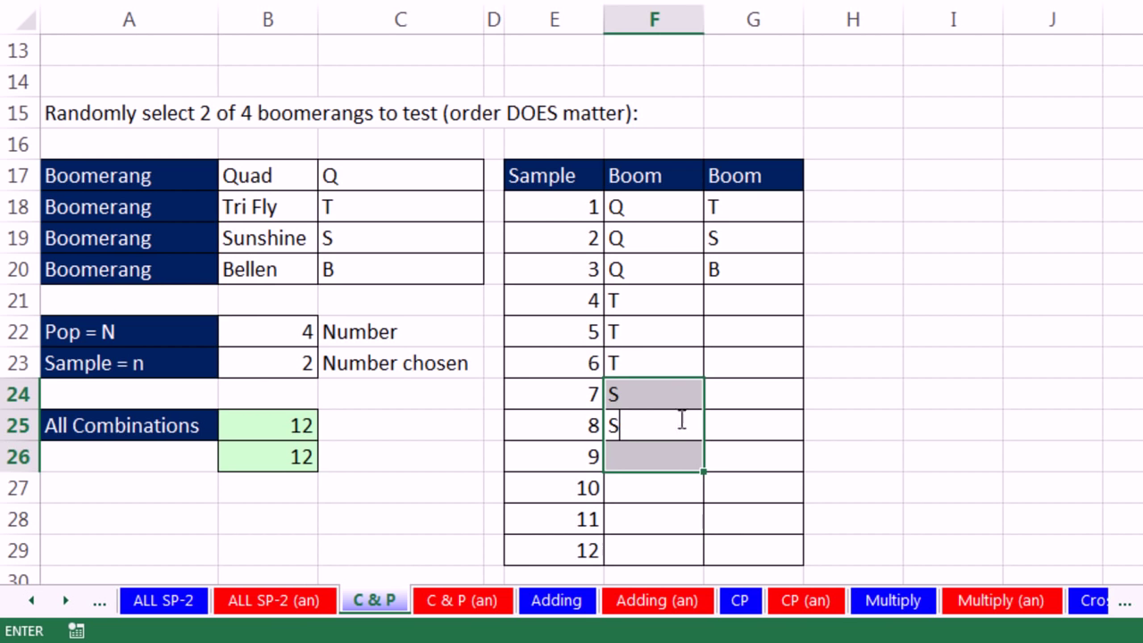
{"action": "key", "text": "ctrl+Return"}
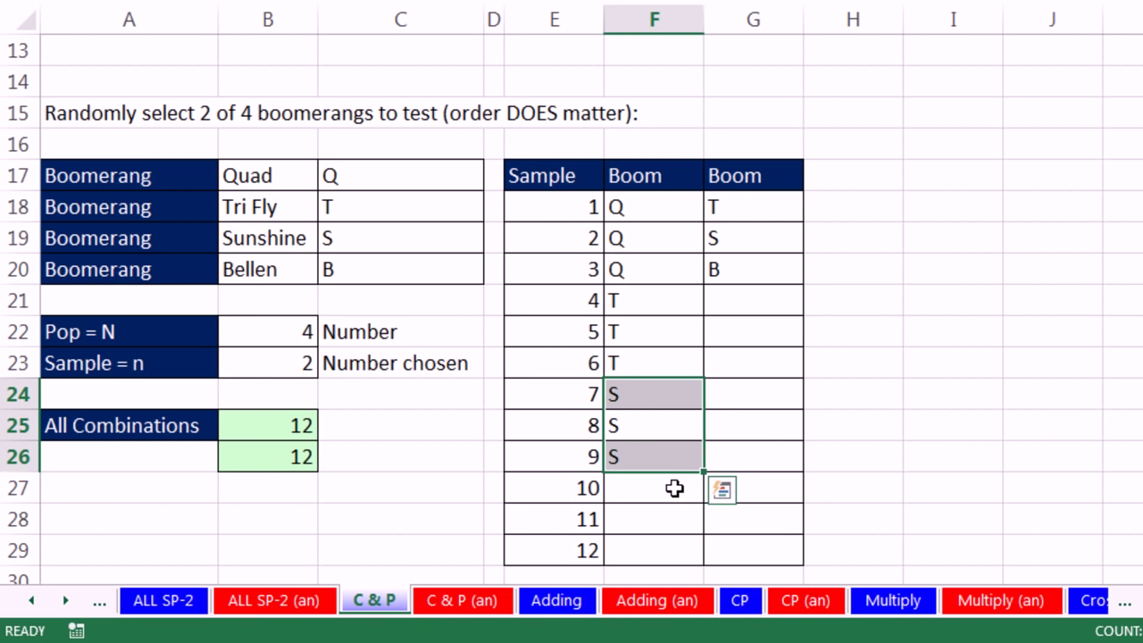
{"action": "left_click_drag", "start_coordinate": [674, 489], "coordinate": [676, 554]}
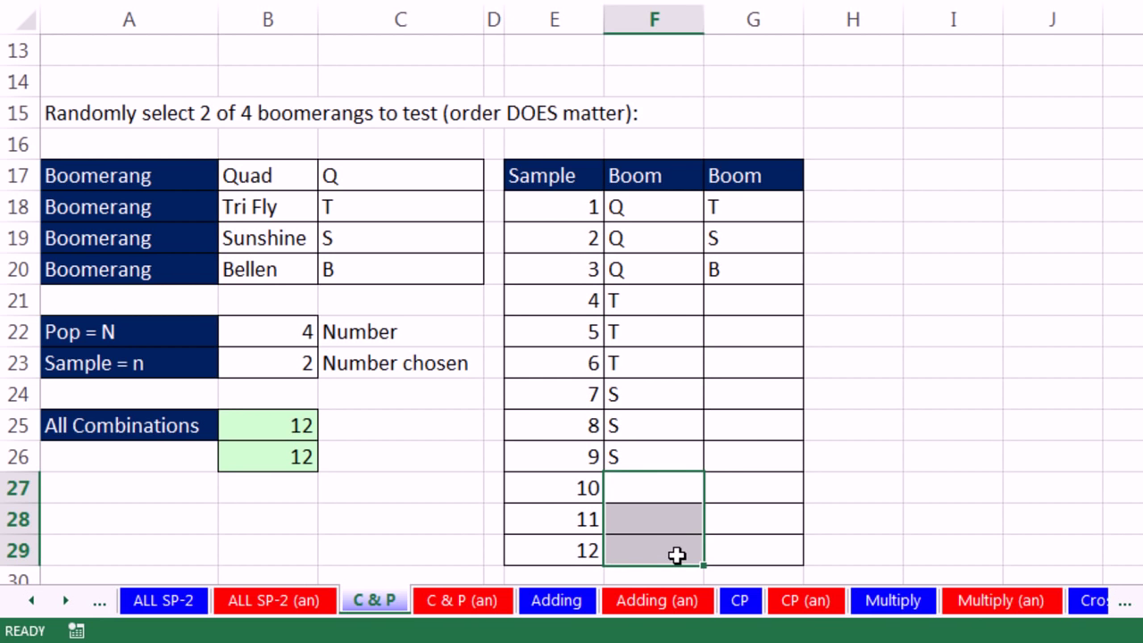
{"action": "type", "text": "B"}
{"action": "key", "text": "ctrl+Return"}
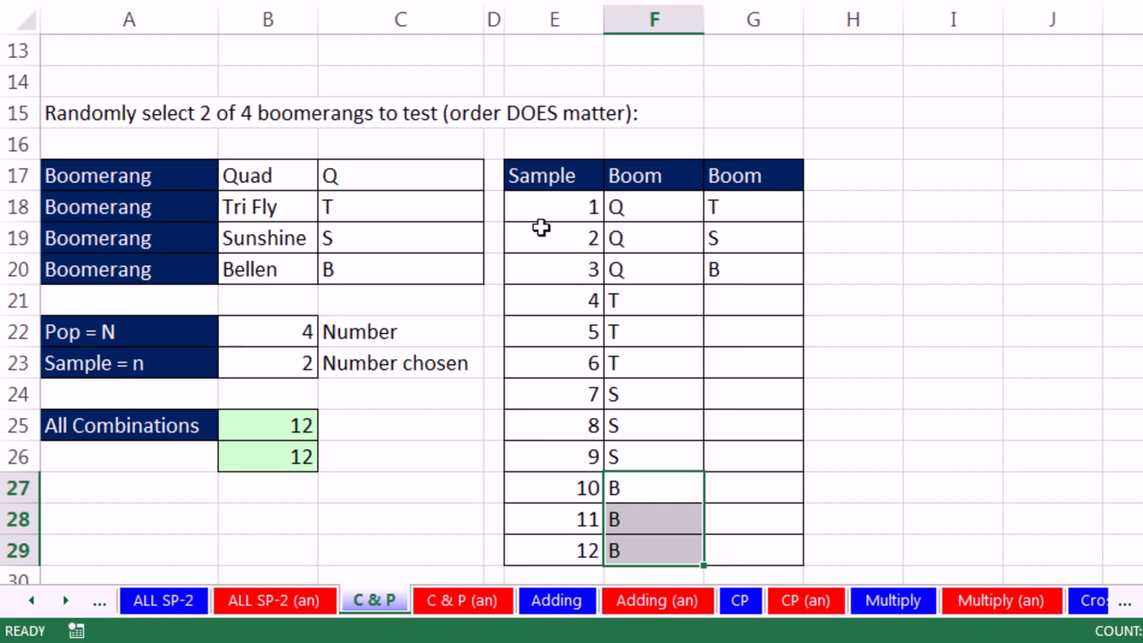
Step: Enter Q, S and B in G21:G23 for samples 4–6
{"action": "left_click", "coordinate": [733, 307]}
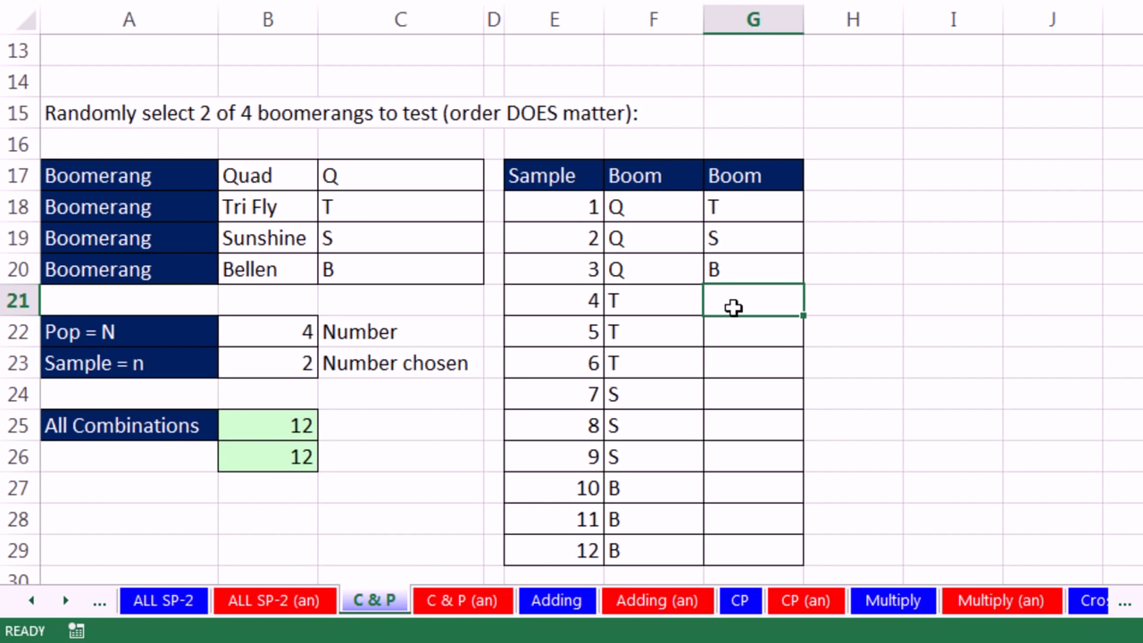
{"action": "type", "text": "Q"}
{"action": "key", "text": "Return"}
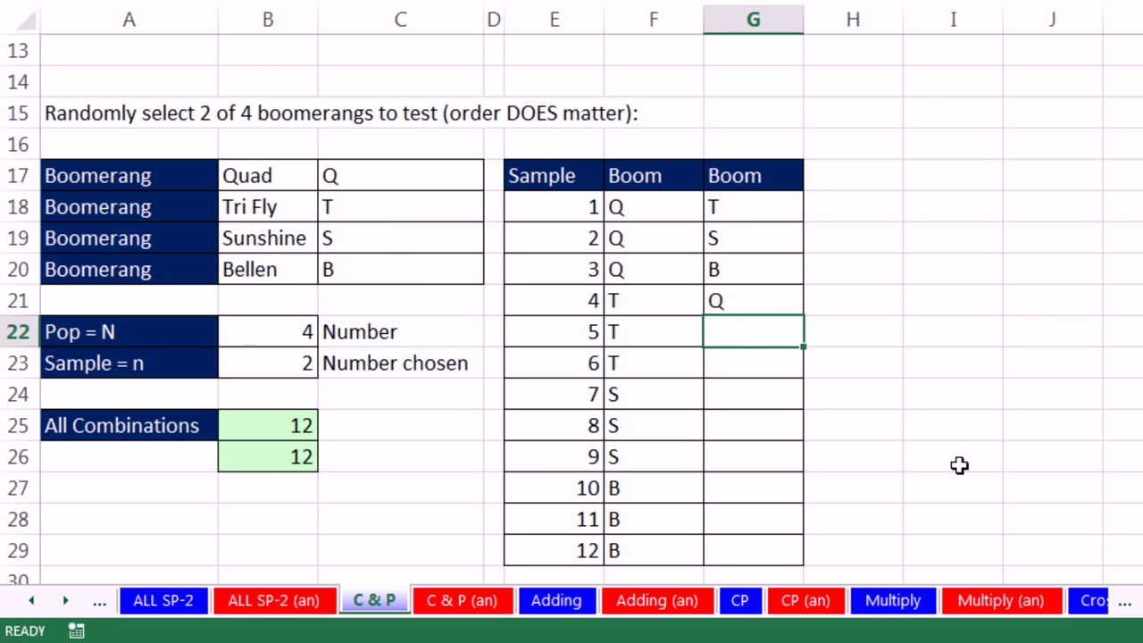
{"action": "type", "text": "S"}
{"action": "key", "text": "Return"}
{"action": "type", "text": "B"}
{"action": "key", "text": "Return"}
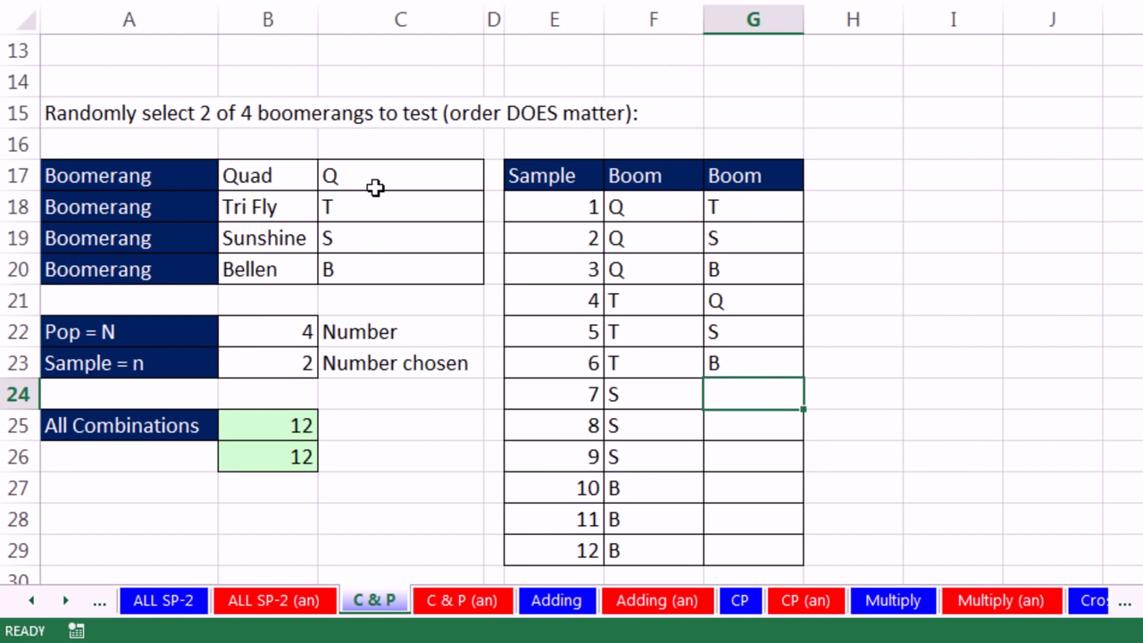
Step: Fill G24:G26 with Q, T and B for samples 7–9
{"action": "left_click_drag", "start_coordinate": [370, 179], "coordinate": [378, 206]}
{"action": "key", "text": "ctrl+c"}
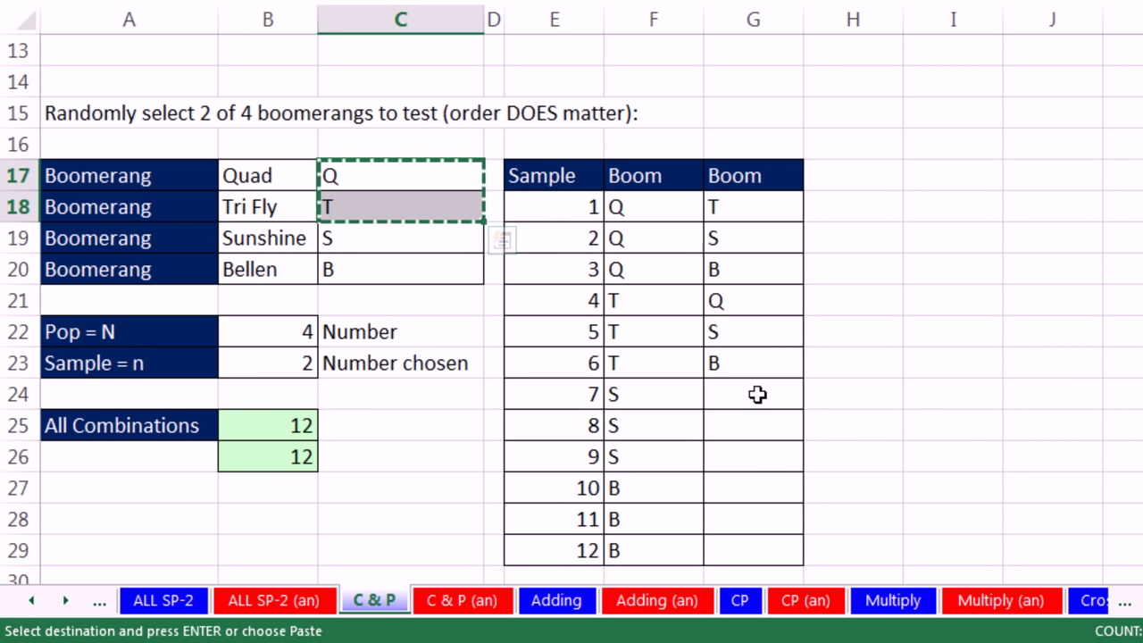
{"action": "left_click", "coordinate": [767, 401]}
{"action": "key", "text": "ctrl+v"}
{"action": "left_click", "coordinate": [756, 461]}
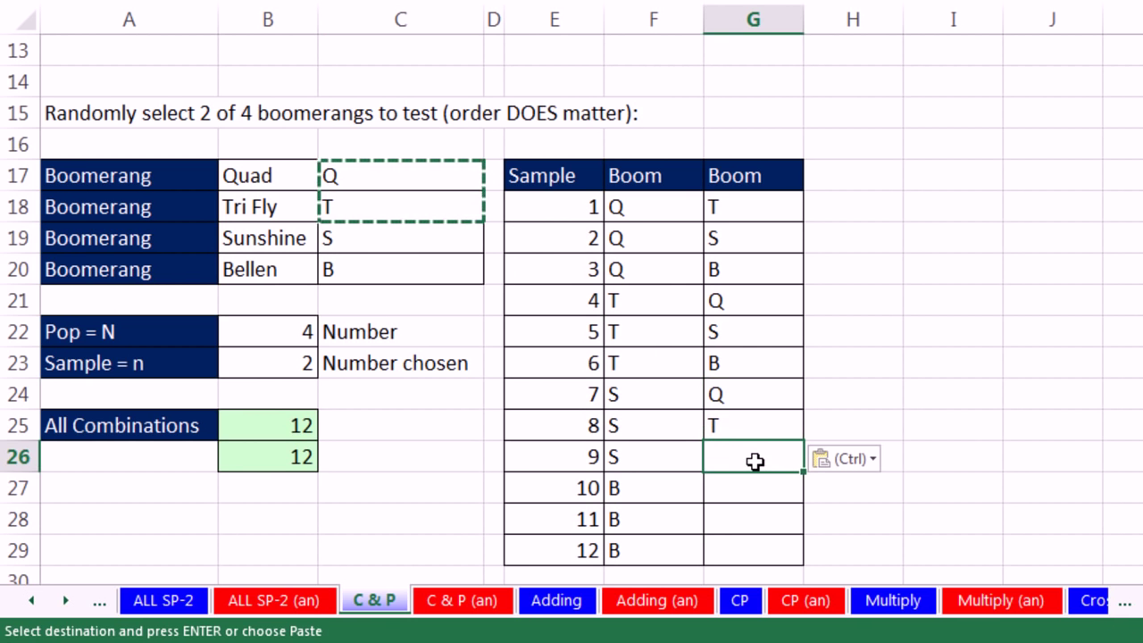
{"action": "type", "text": "B"}
{"action": "key", "text": "Return"}
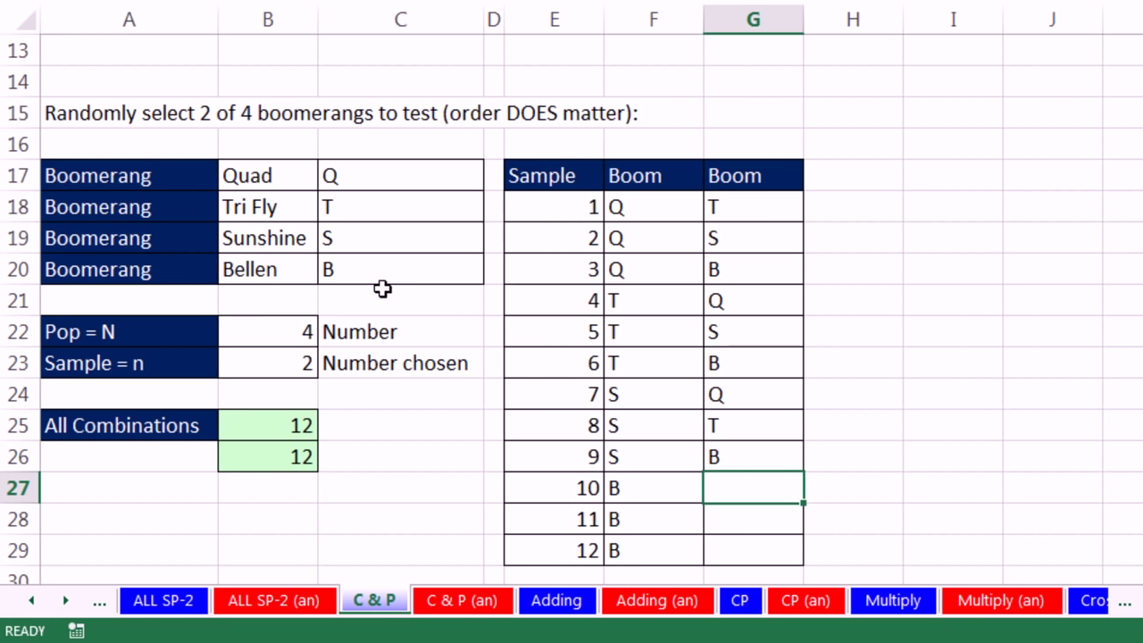
Step: Paste Q, T and S into G27:G29 for samples 10–12
{"action": "left_click_drag", "start_coordinate": [358, 184], "coordinate": [374, 228]}
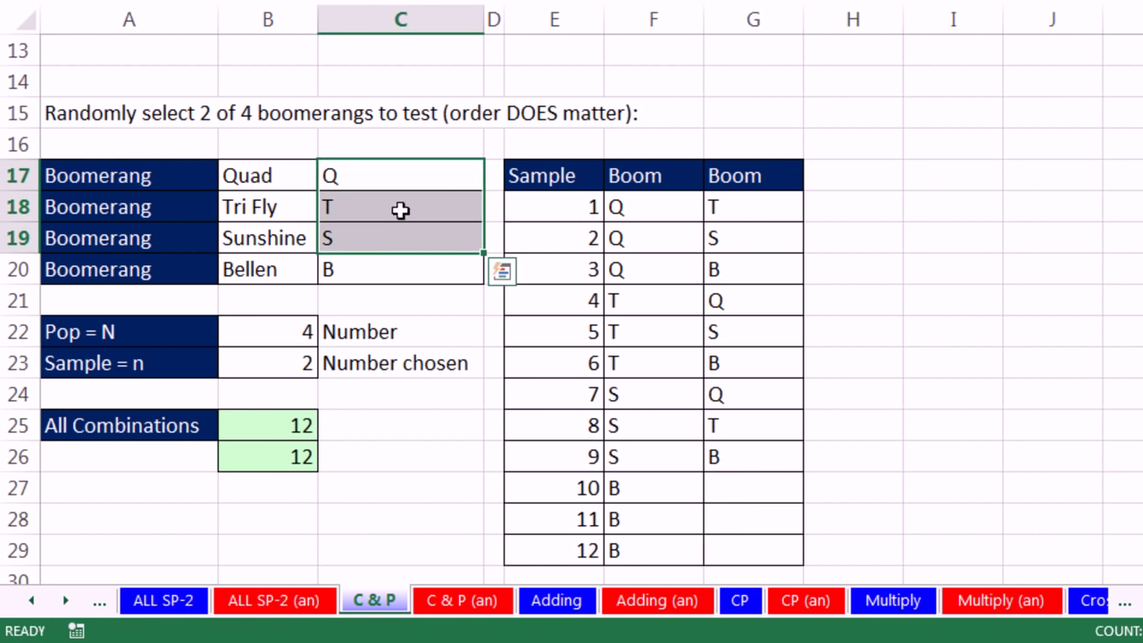
{"action": "key", "text": "ctrl+c"}
{"action": "left_click", "coordinate": [772, 487]}
{"action": "key", "text": "ctrl+v"}
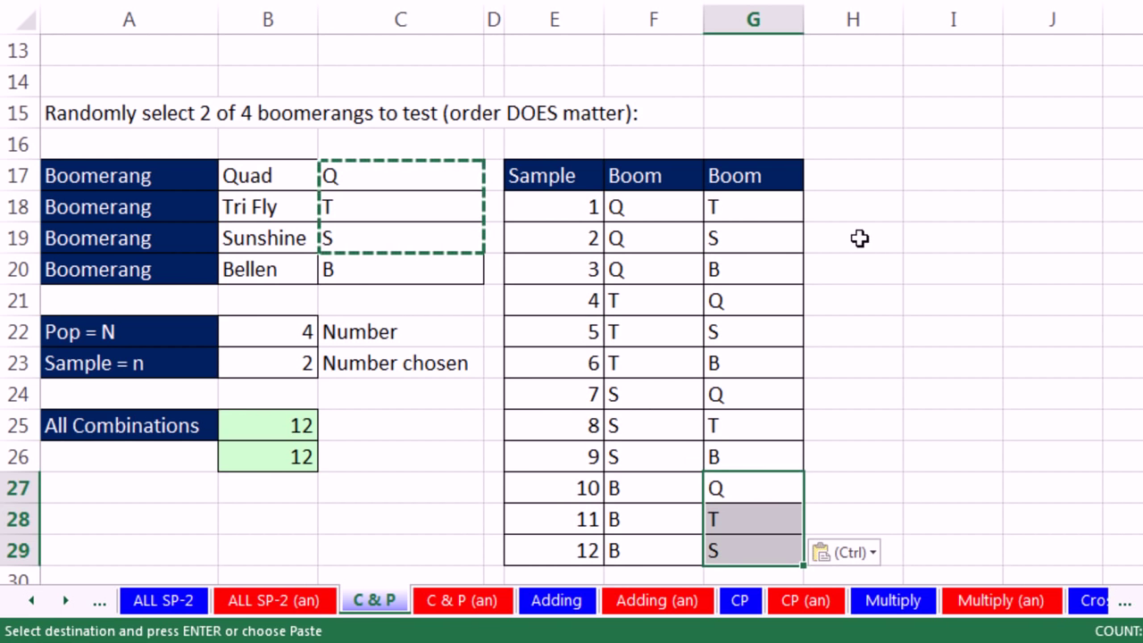
{"action": "left_click", "coordinate": [853, 212]}
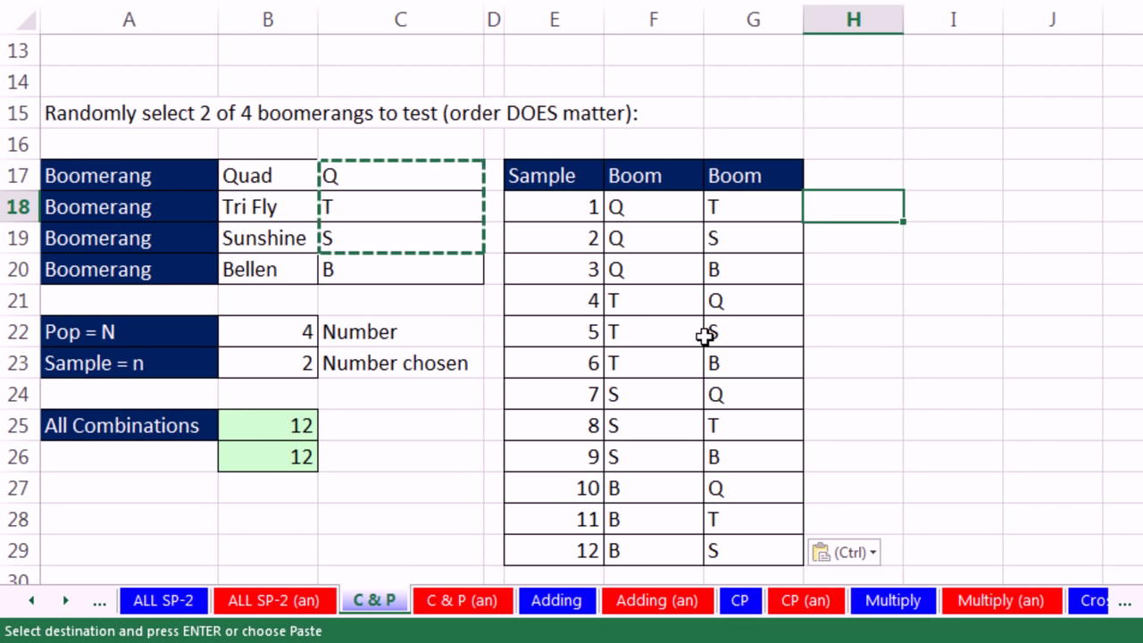
Step: Review the PERMUT and FACT formulas in B26/B25, then COMBIN and FACT in B12/B11, unchanged
{"action": "key", "text": "Escape"}
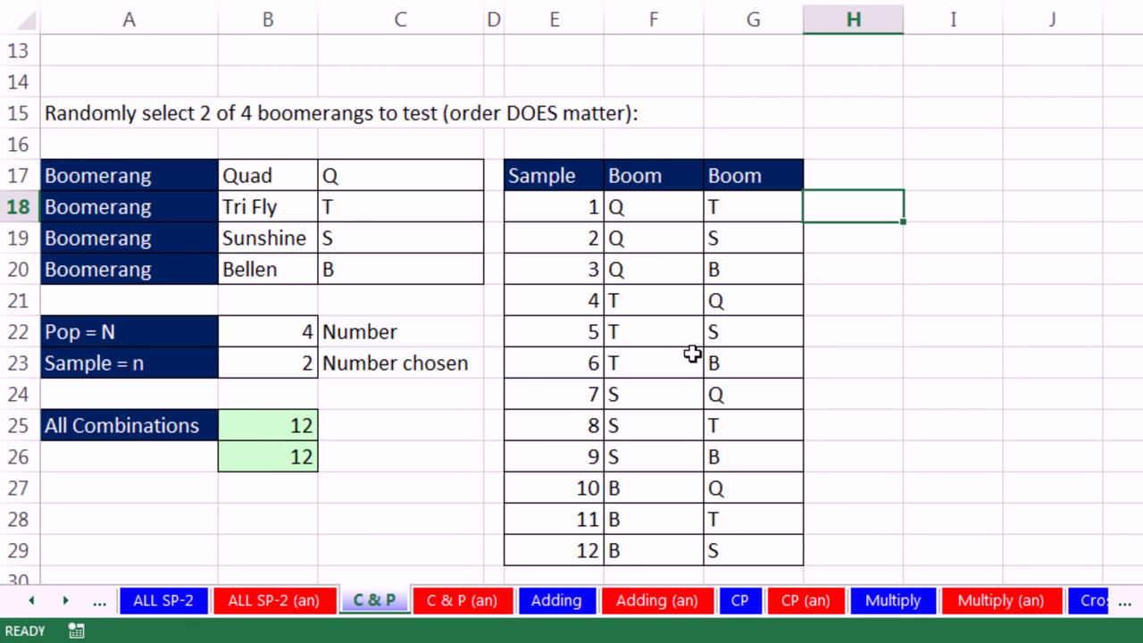
{"action": "double_click", "coordinate": [289, 455]}
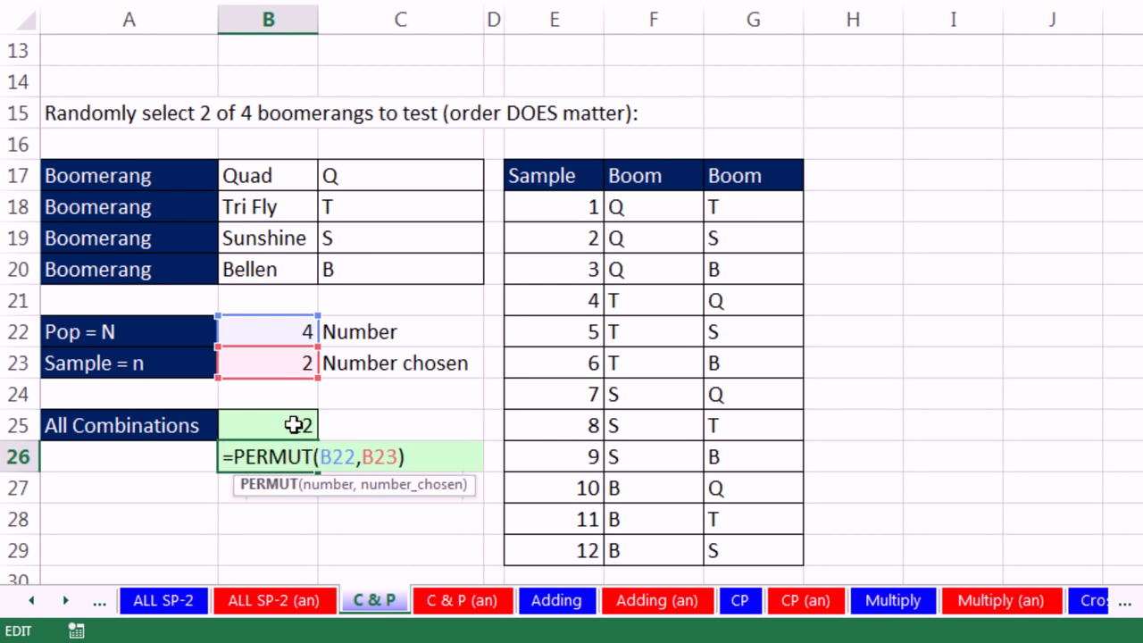
{"action": "left_click", "coordinate": [298, 426]}
{"action": "double_click", "coordinate": [298, 427]}
{"action": "key", "text": "Escape"}
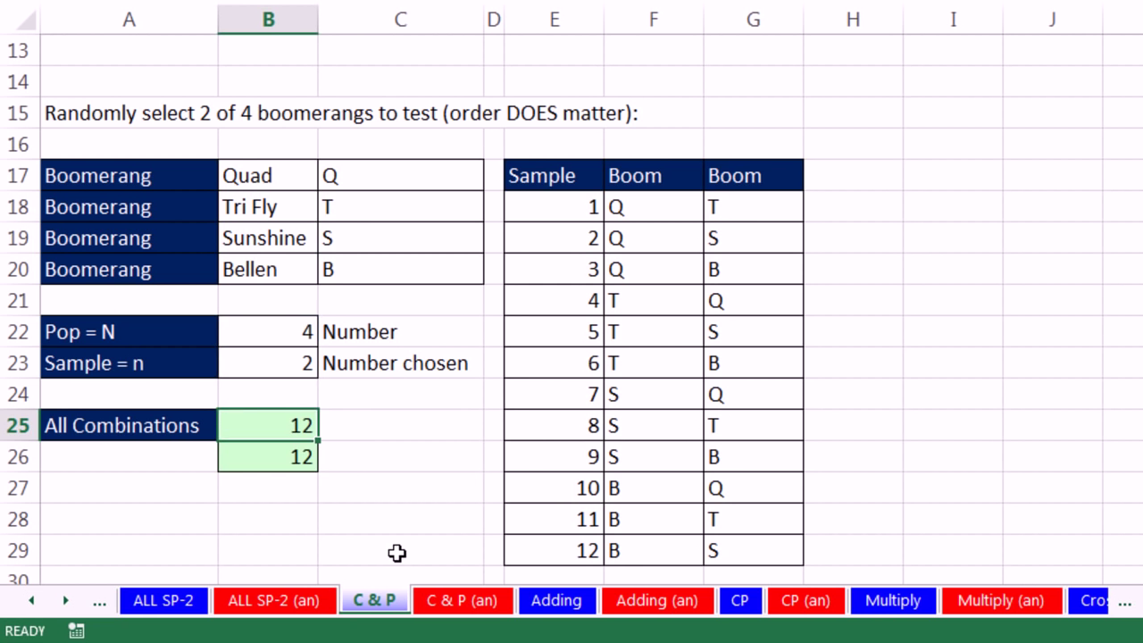
{"action": "scroll", "coordinate": [396, 551], "scroll_direction": "up", "scroll_amount": 4}
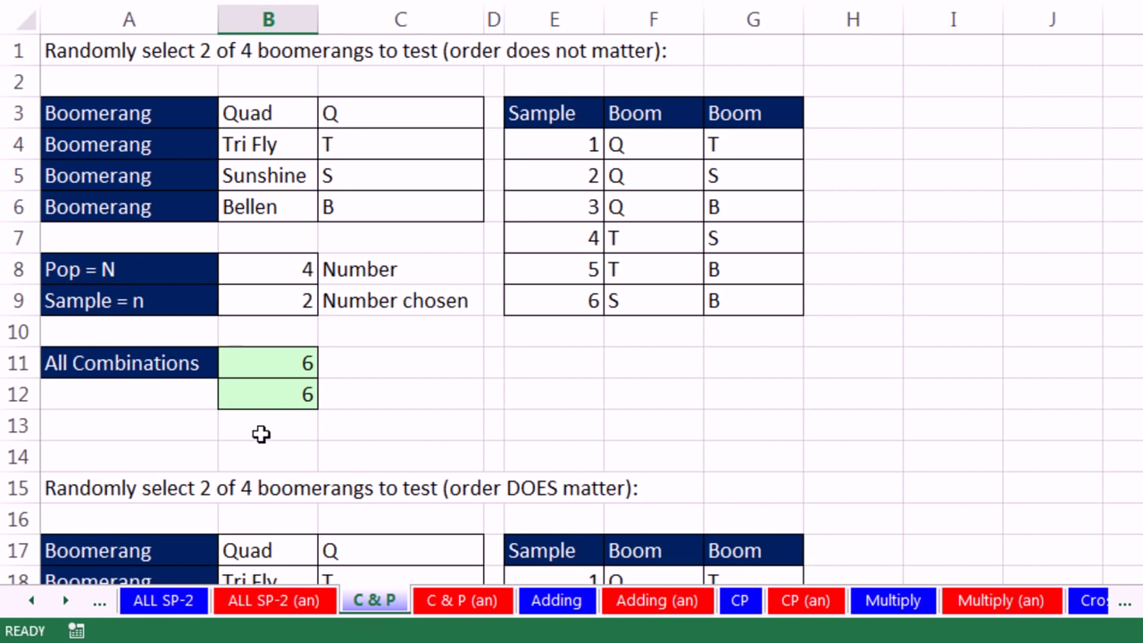
{"action": "double_click", "coordinate": [265, 392]}
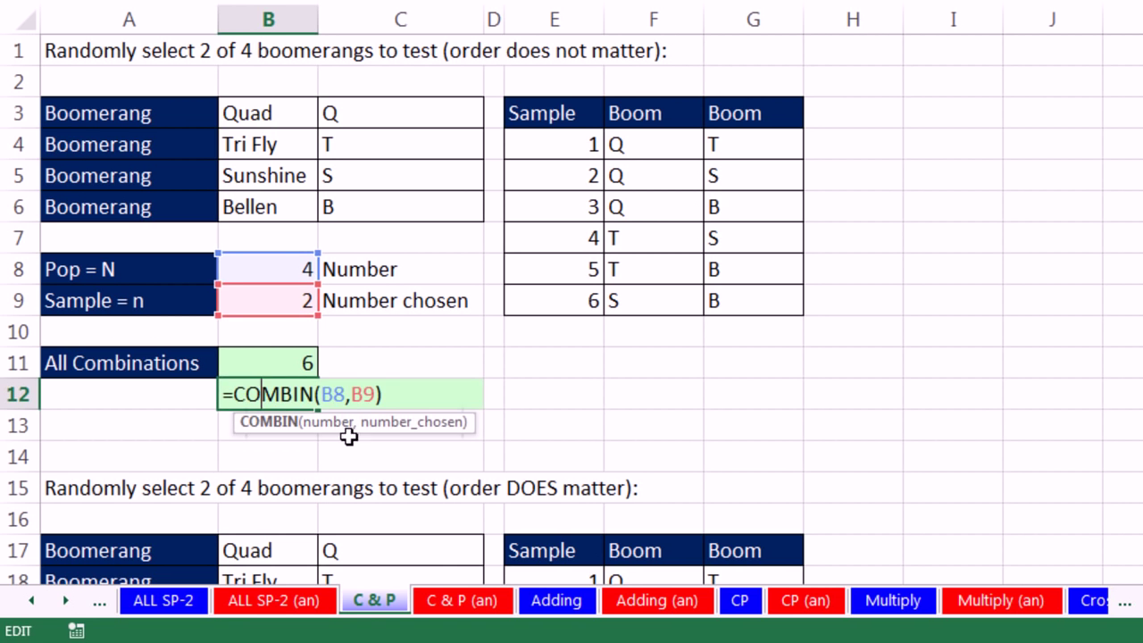
{"action": "key", "text": "Escape"}
{"action": "double_click", "coordinate": [294, 363]}
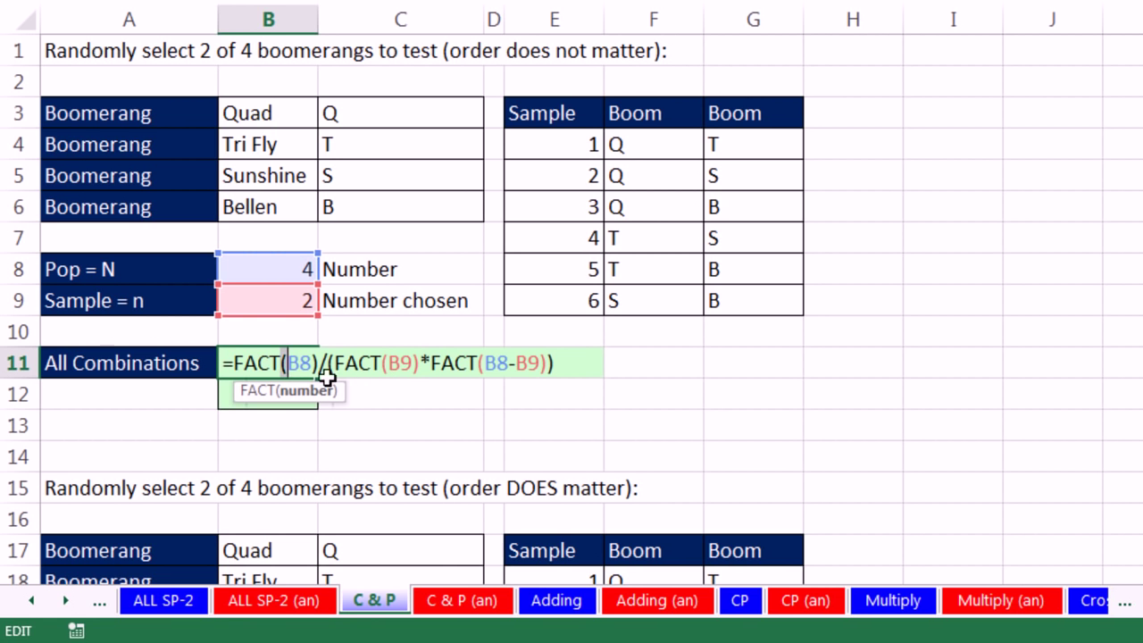
{"action": "key", "text": "Escape"}
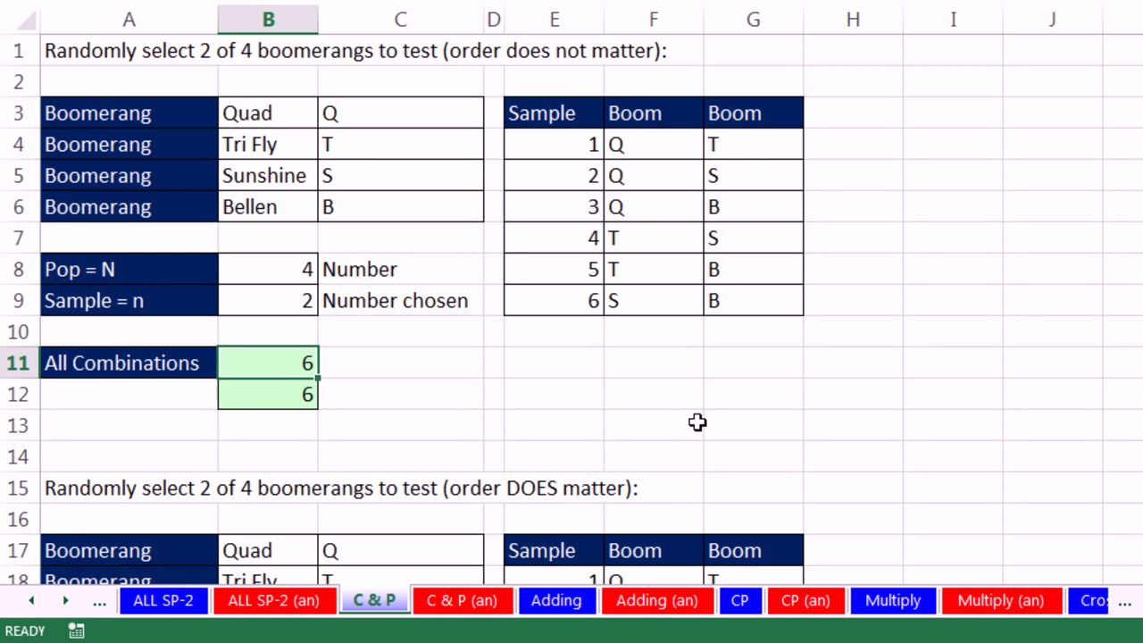